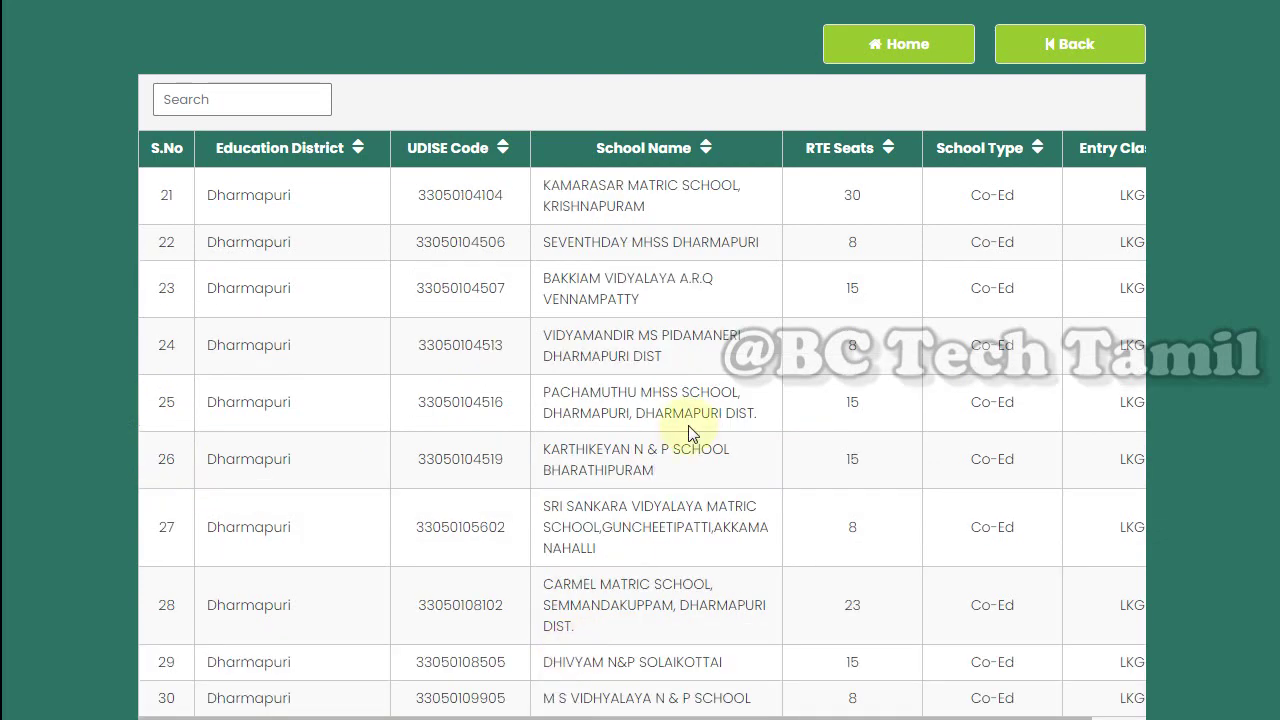
Return to the portal home page listing application dates and required documents
click(860, 58)
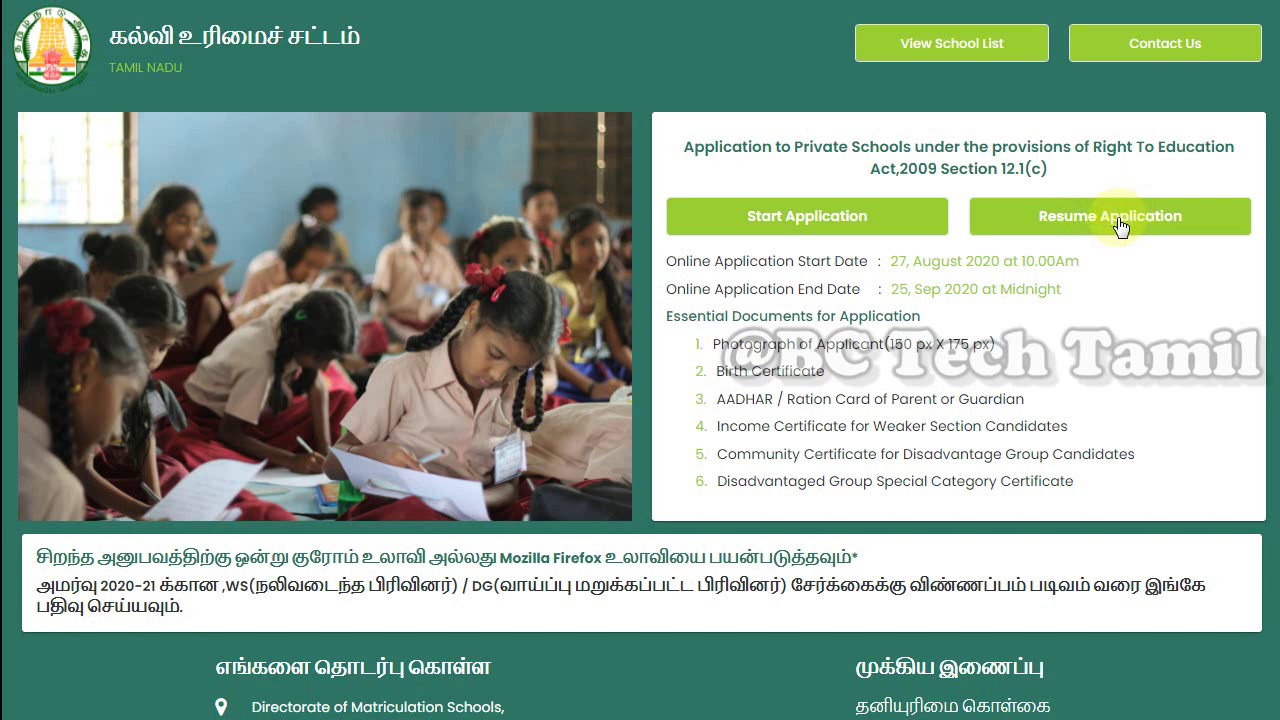
Start a new RTE application and scroll through the empty registration form
click(858, 233)
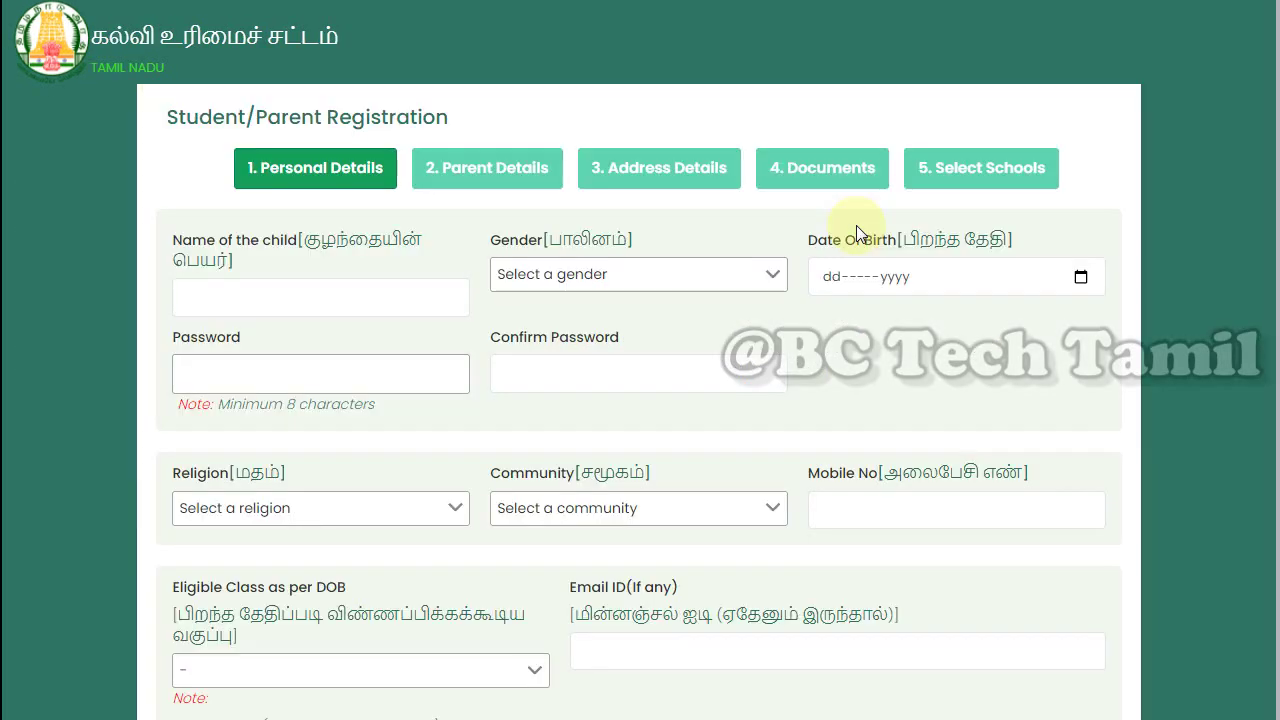
scroll(889, 290, down, 1)
scroll(889, 300, up, 1)
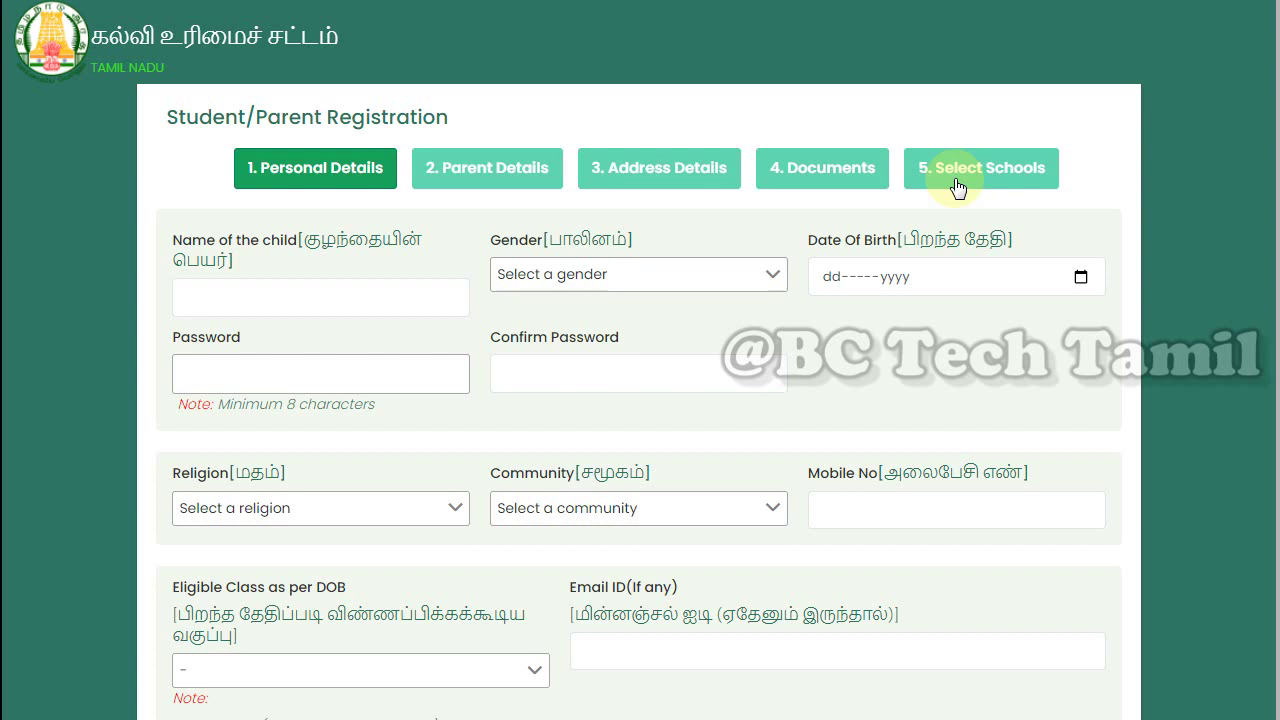
scroll(955, 186, down, 1)
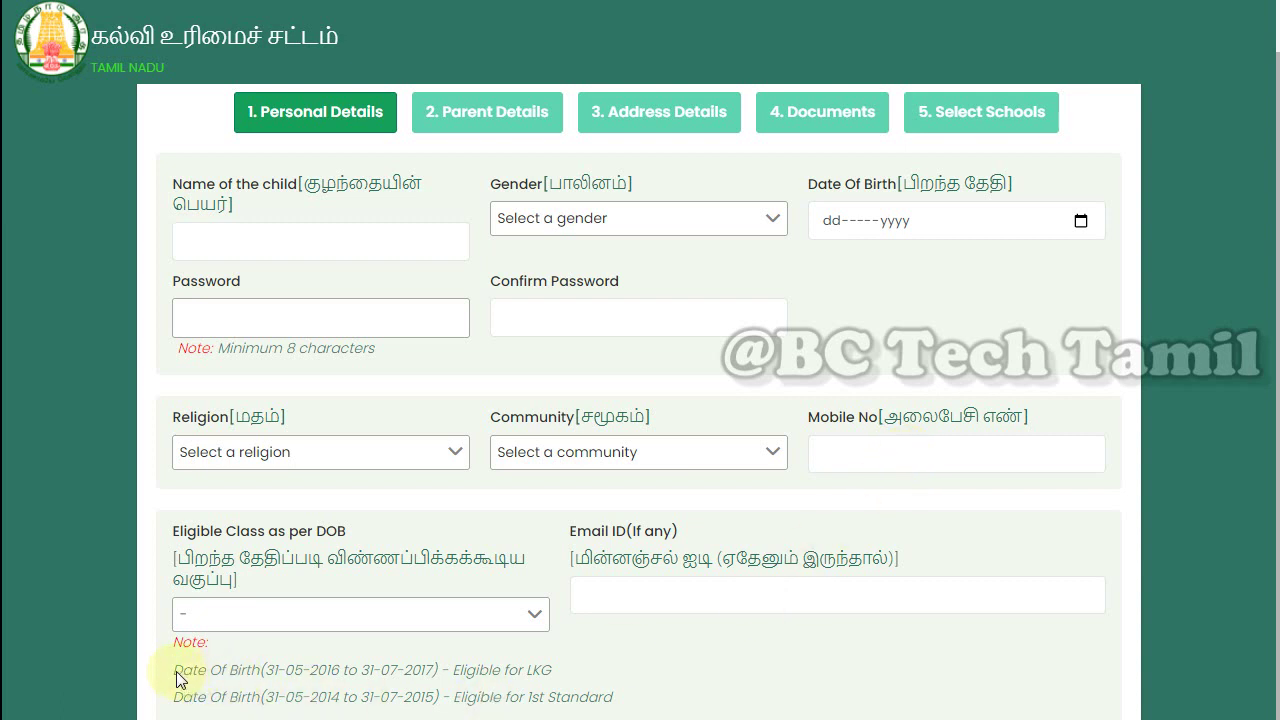
Highlight and review the LKG and 1st Standard notes under Eligible Class as per DOB
drag(176, 678, 612, 706)
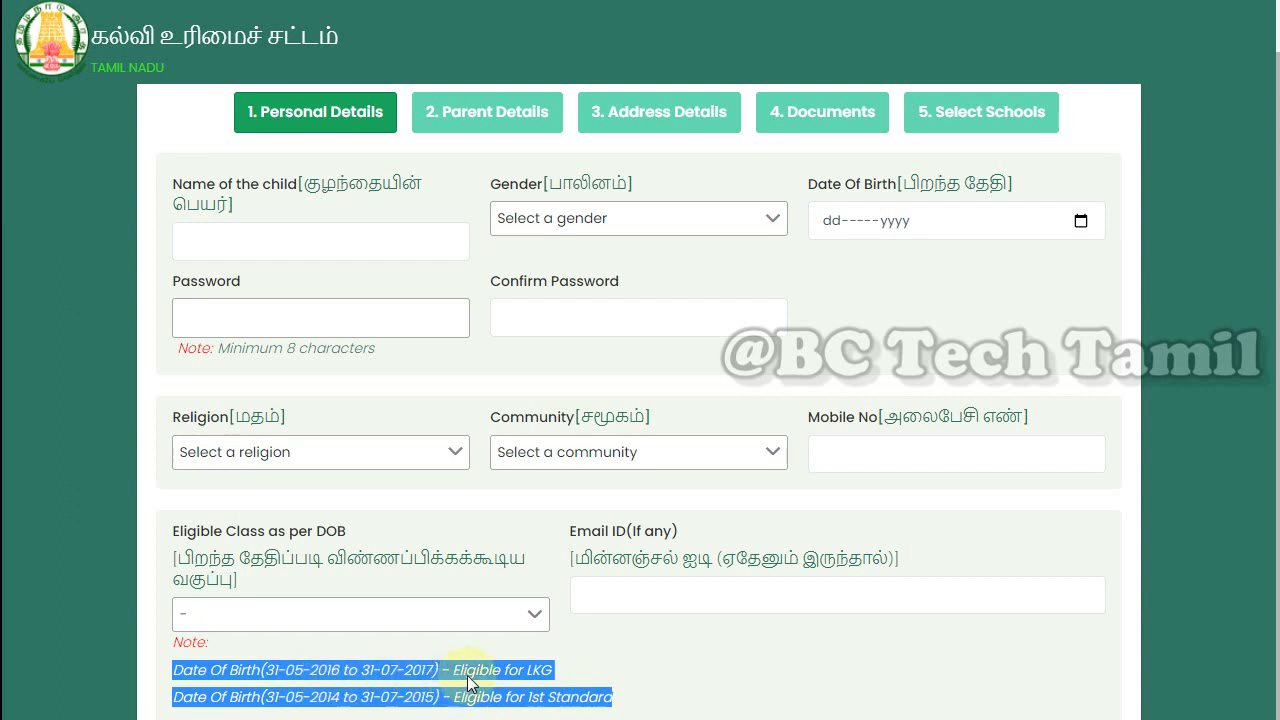
click(522, 684)
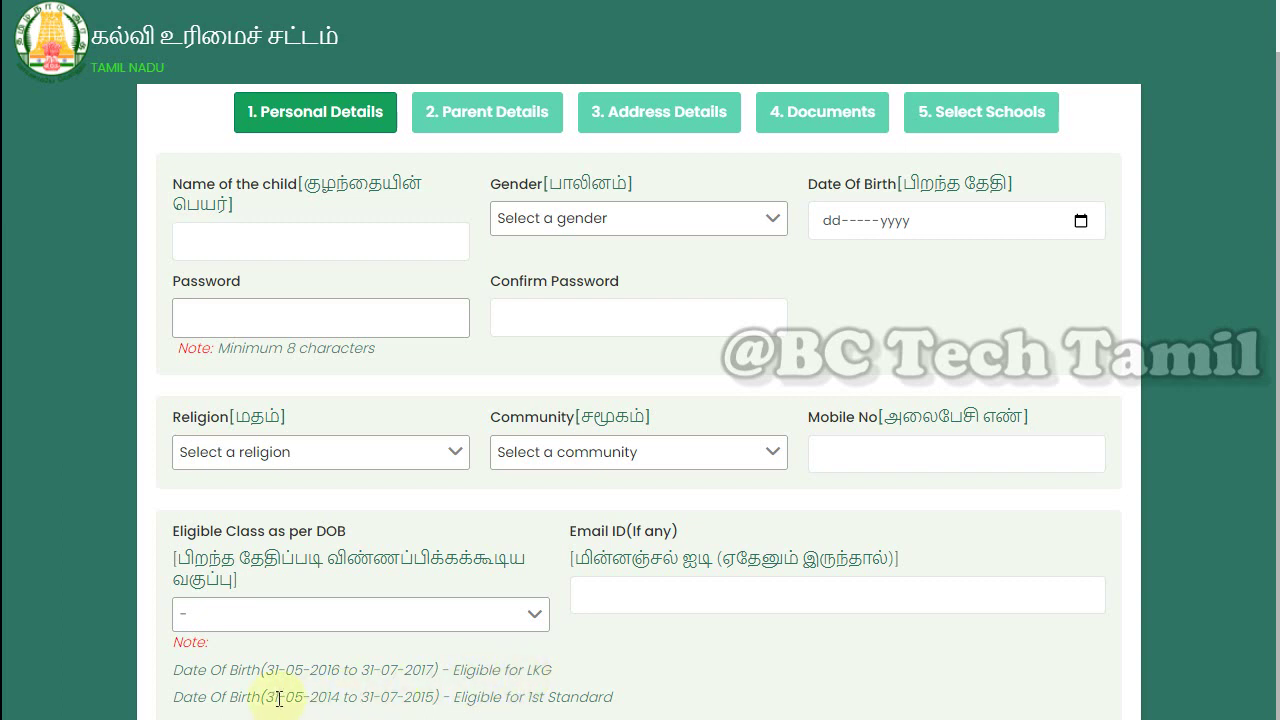
drag(318, 697, 172, 697)
click(638, 700)
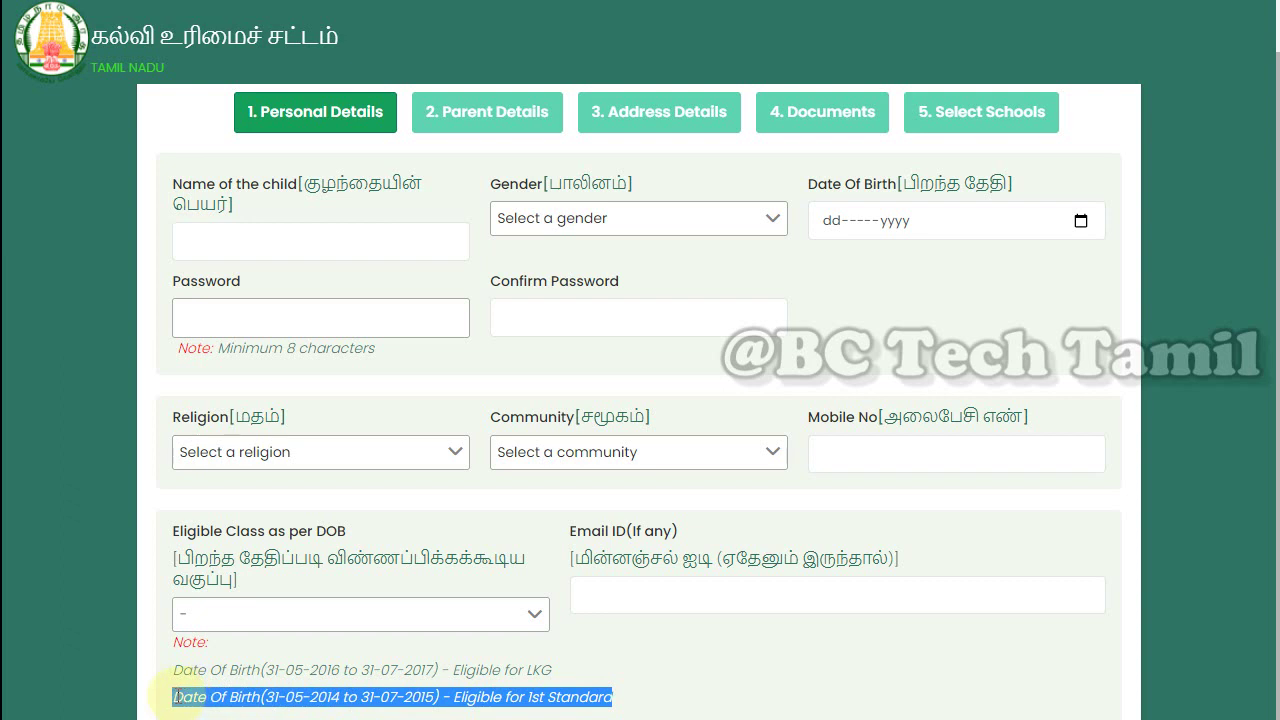
click(670, 697)
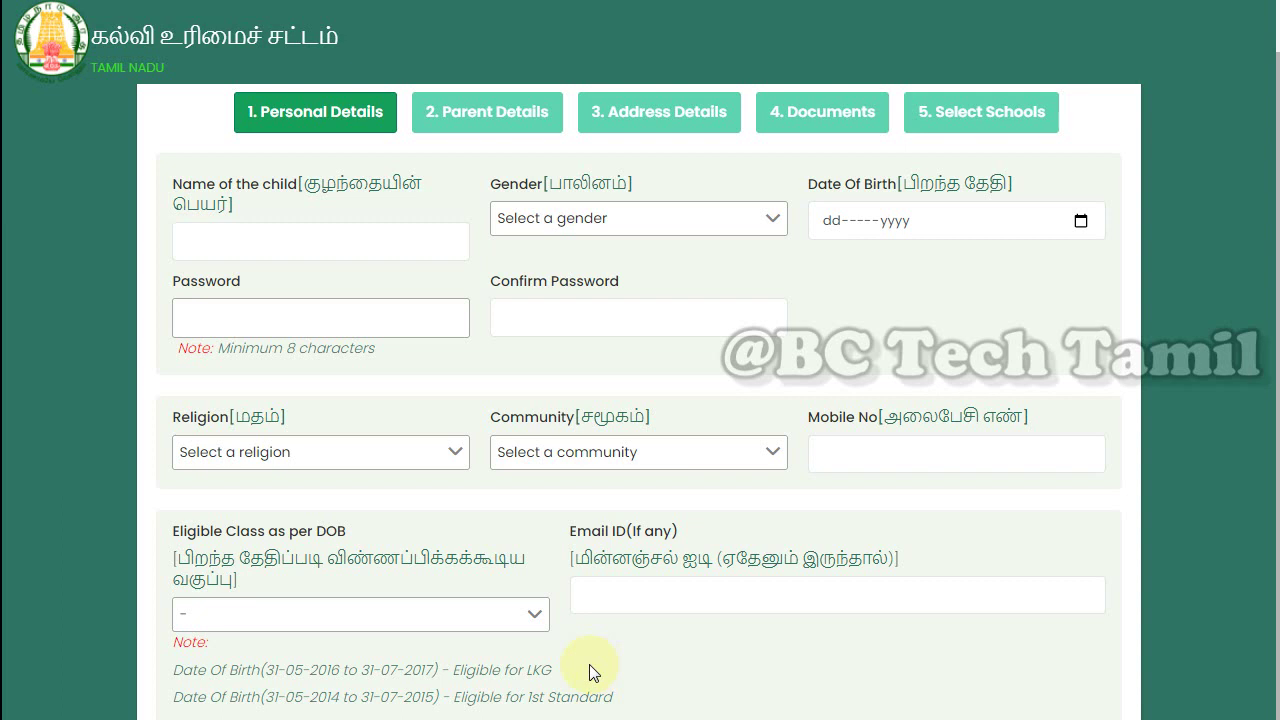
click(335, 612)
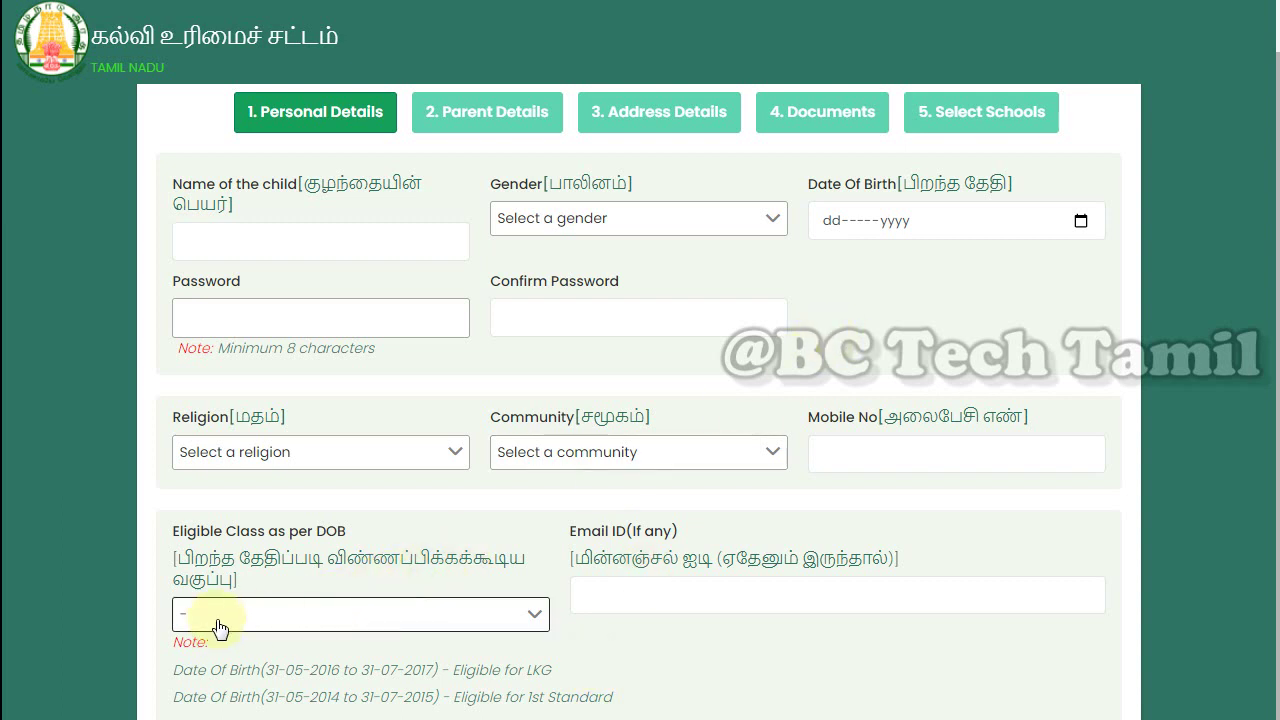
click(265, 251)
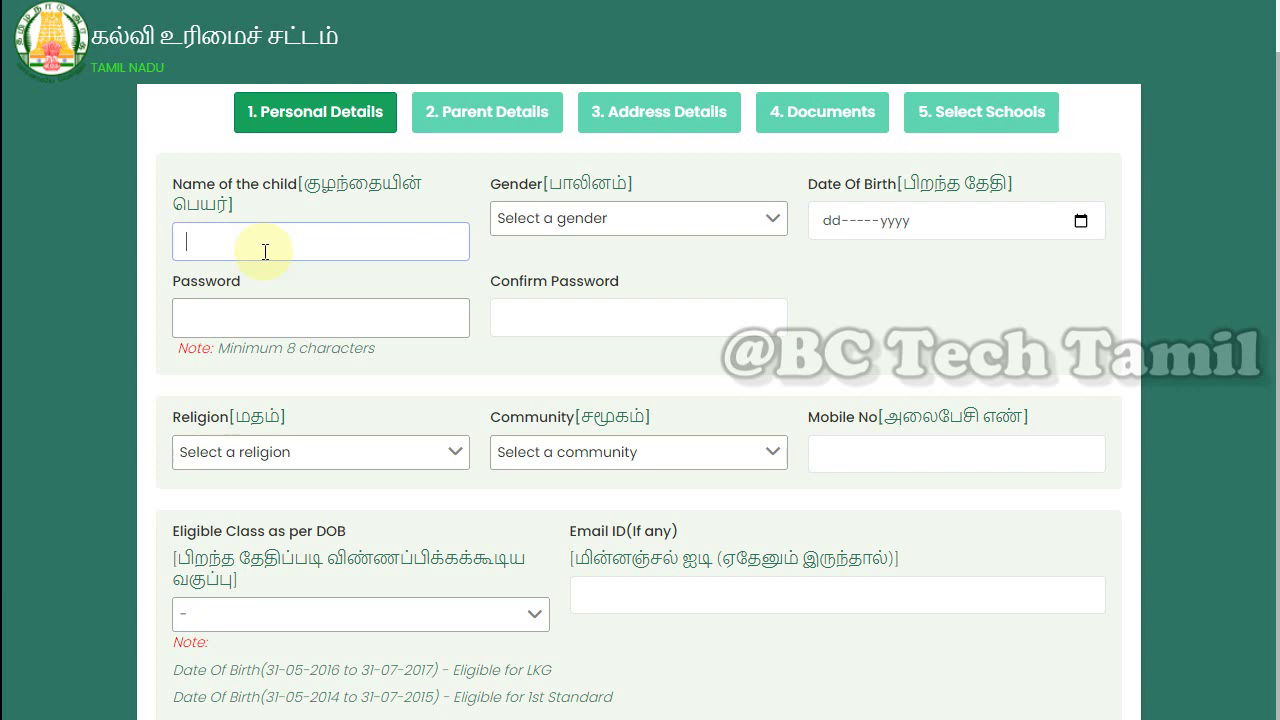
Open the Gender choices and Date of Birth fields without entering any values
click(588, 222)
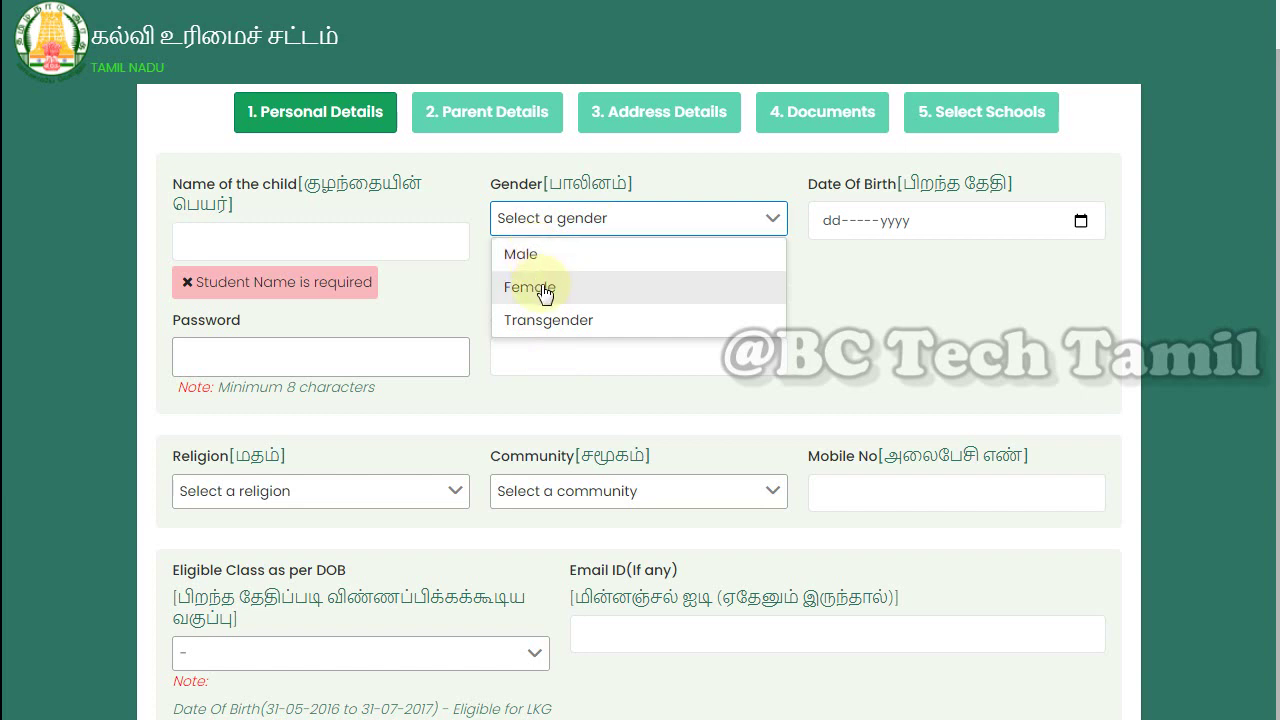
click(826, 300)
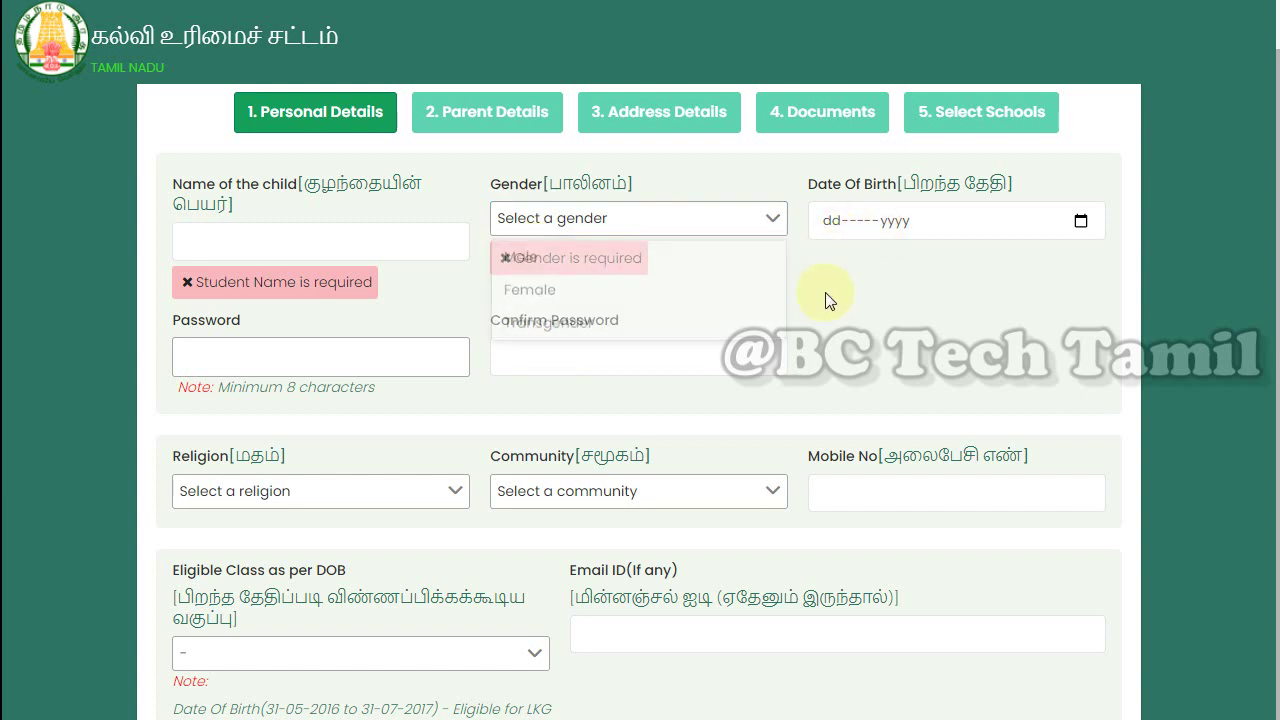
click(828, 225)
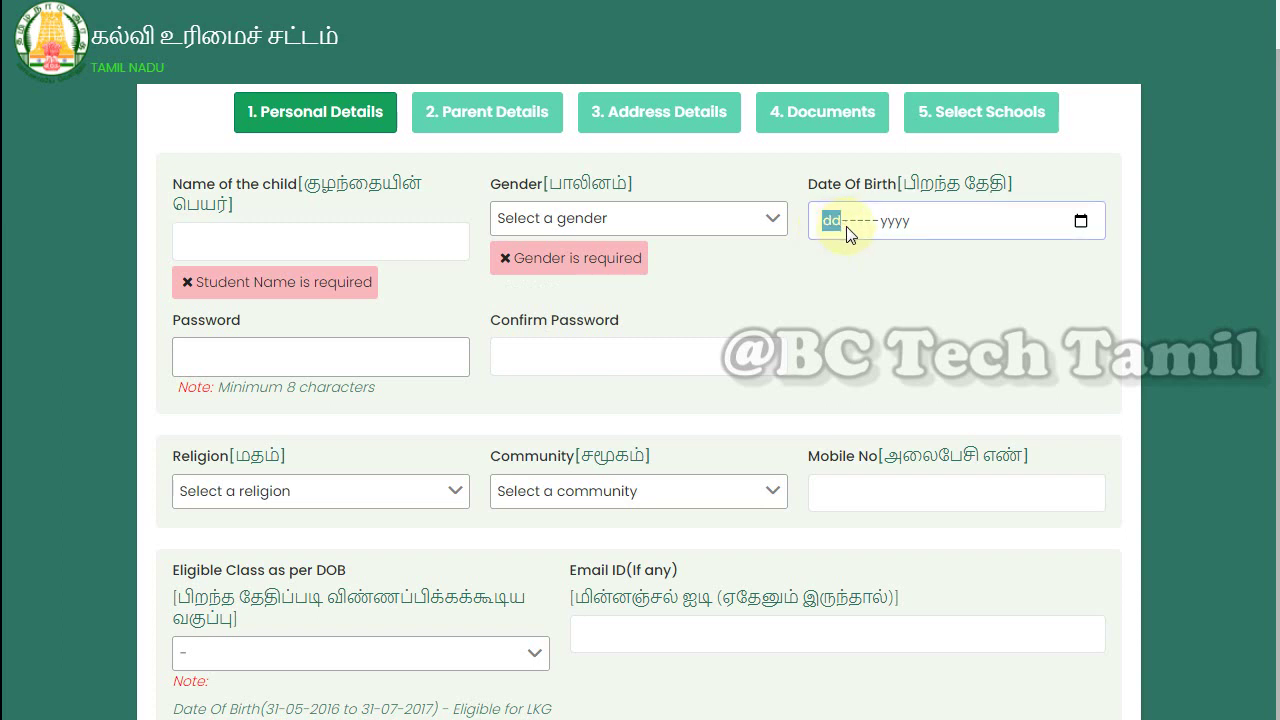
click(853, 223)
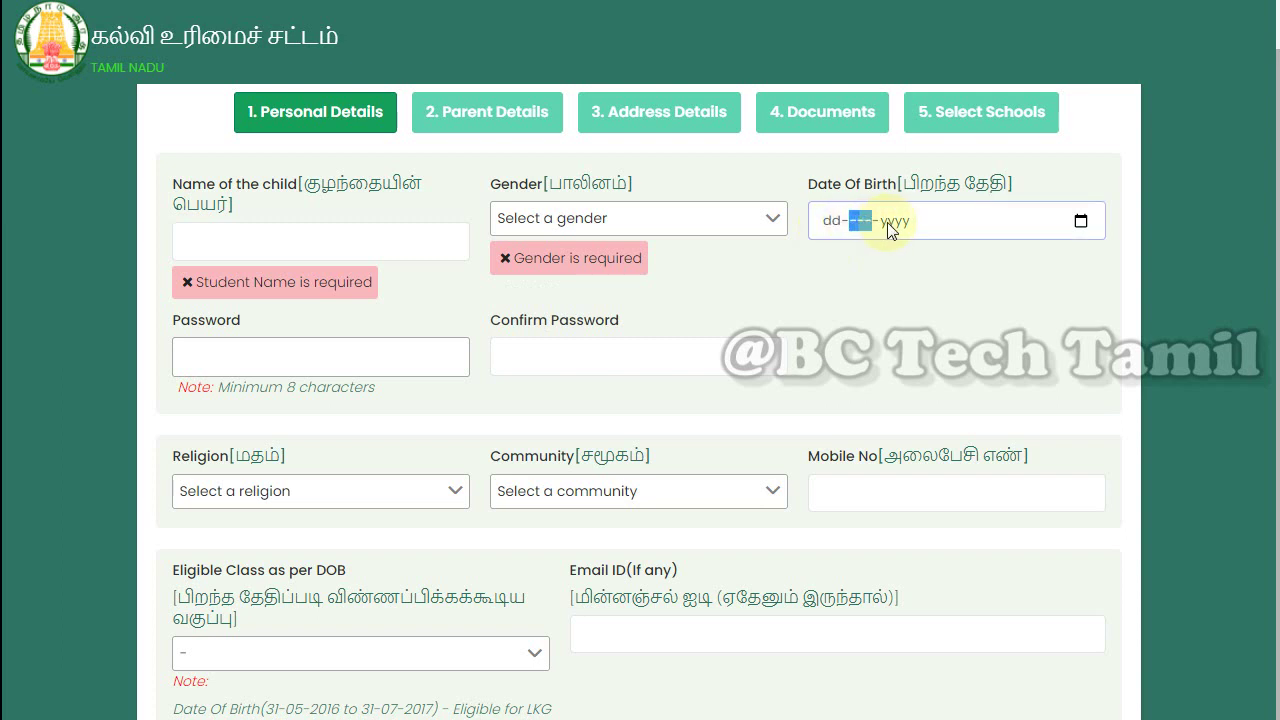
Type the account password into the Password field and check the masked entry
click(330, 346)
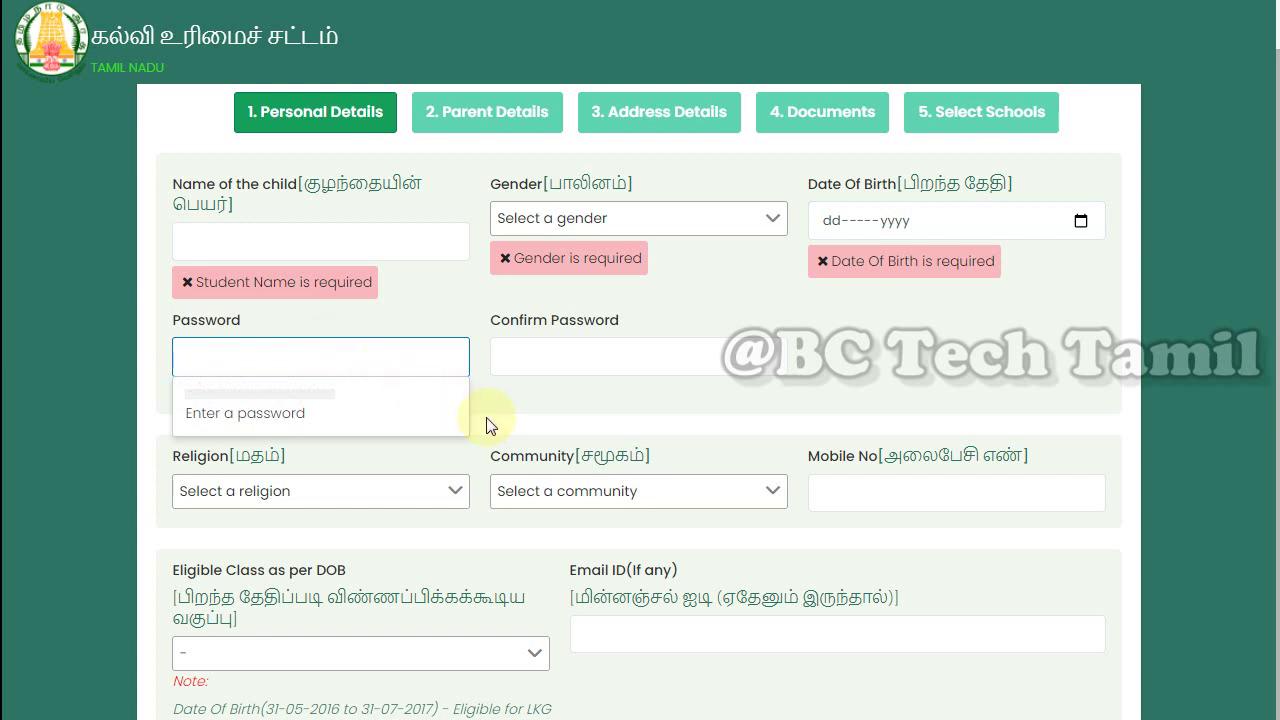
text(1234)
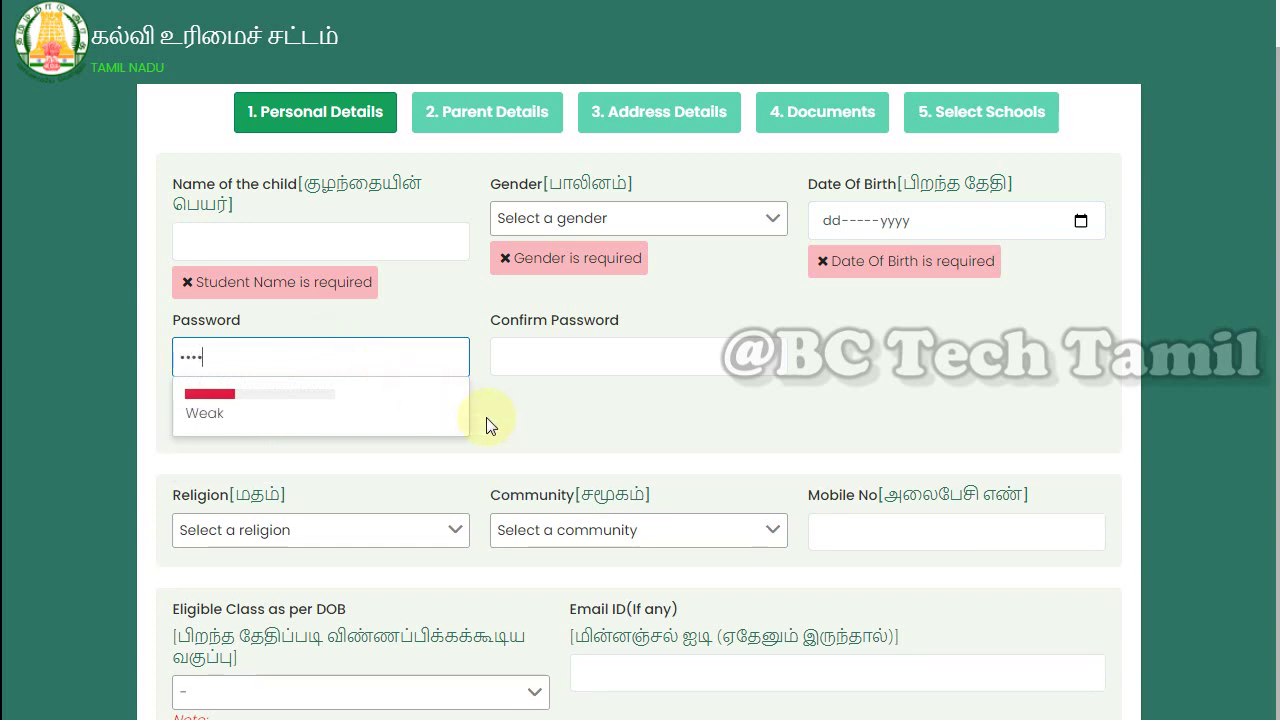
text(56789)
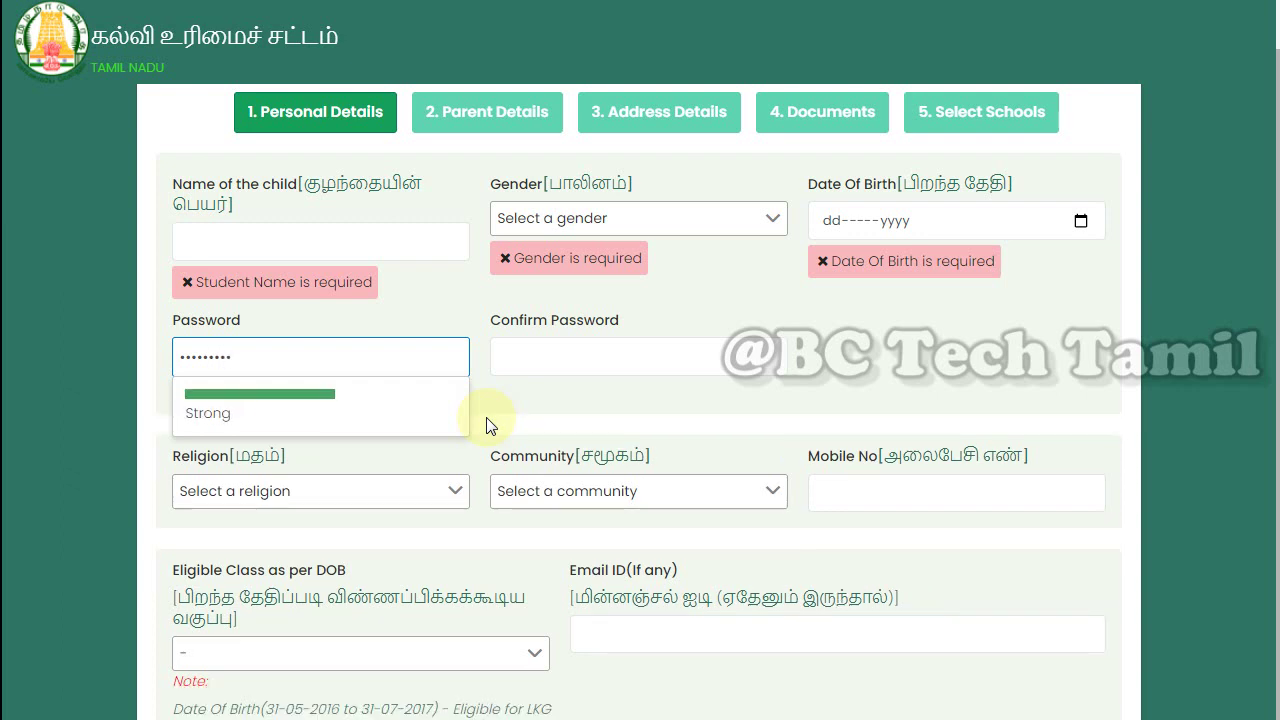
click(518, 425)
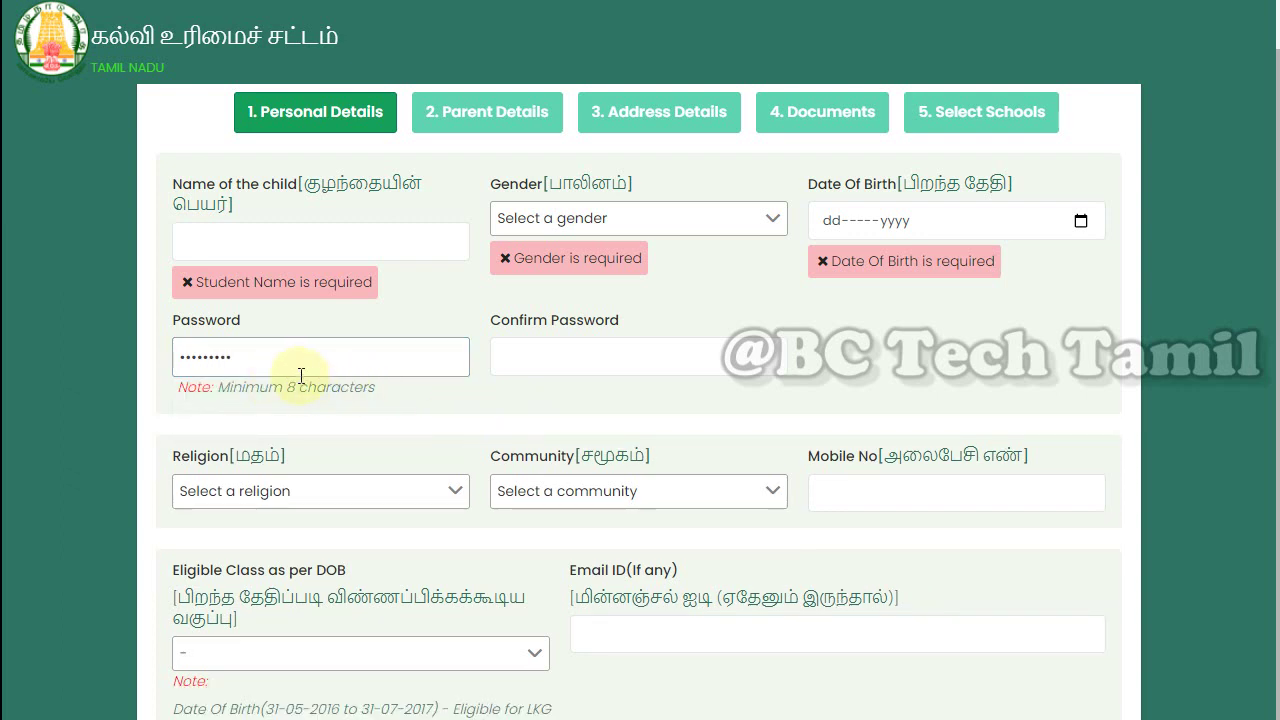
click(493, 362)
click(264, 358)
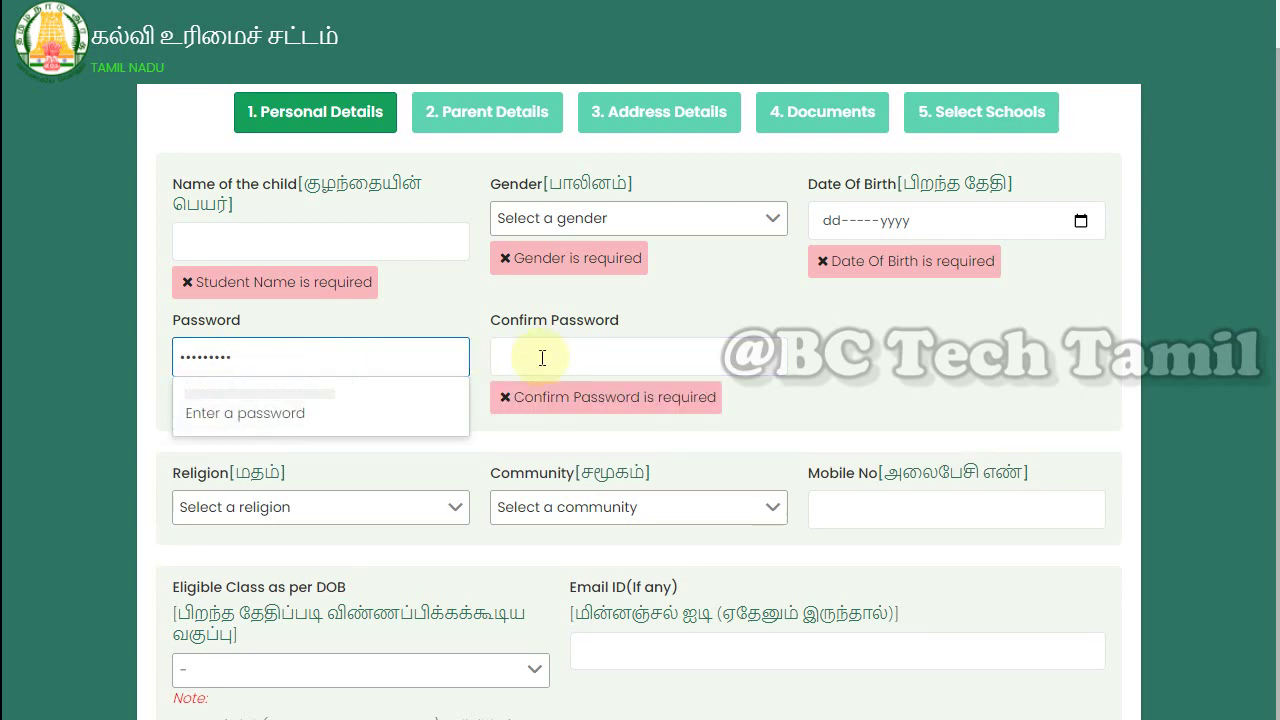
click(490, 440)
click(420, 527)
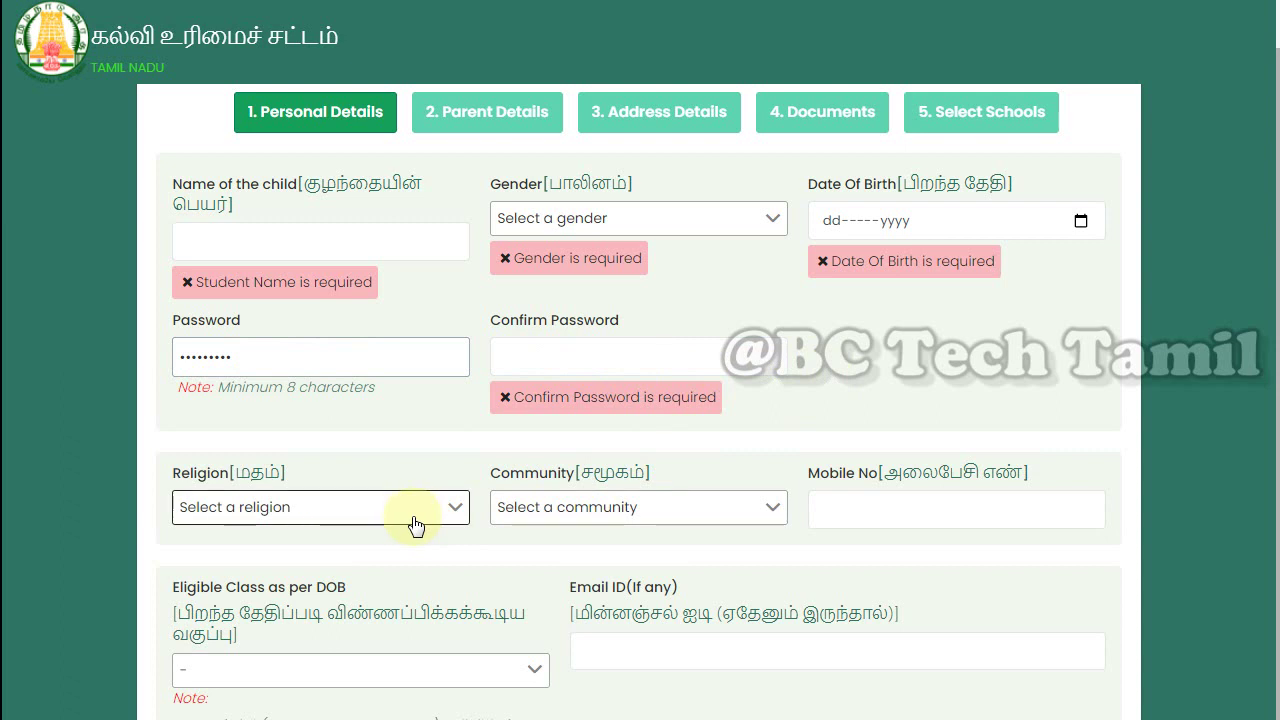
click(246, 365)
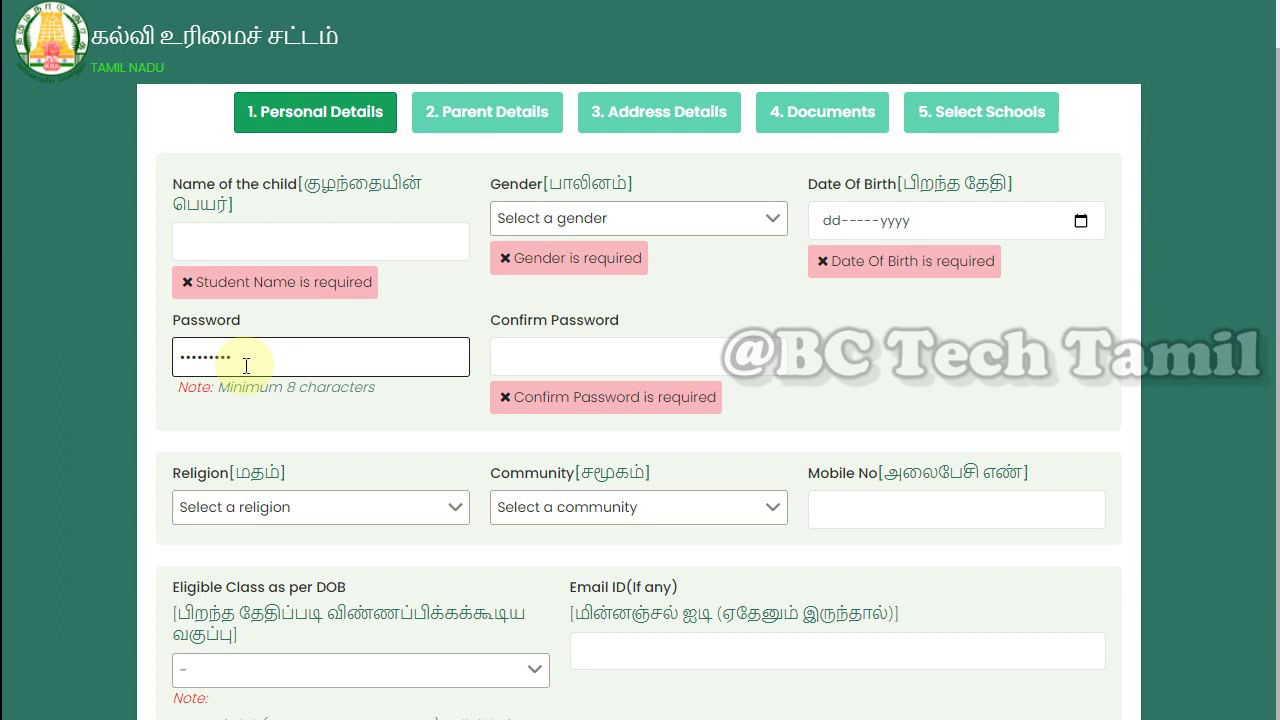
drag(246, 365, 103, 353)
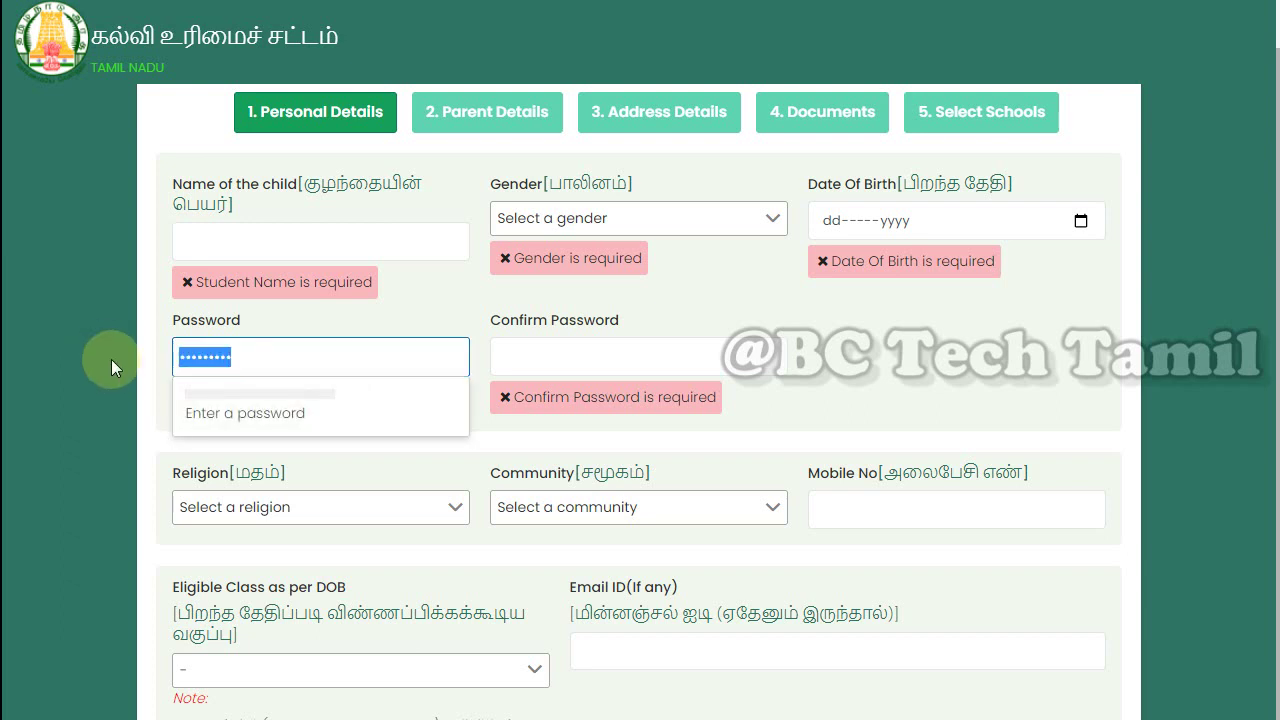
click(460, 462)
Set Religion to Hindu and view the Community choices
scroll(463, 519, down, 1)
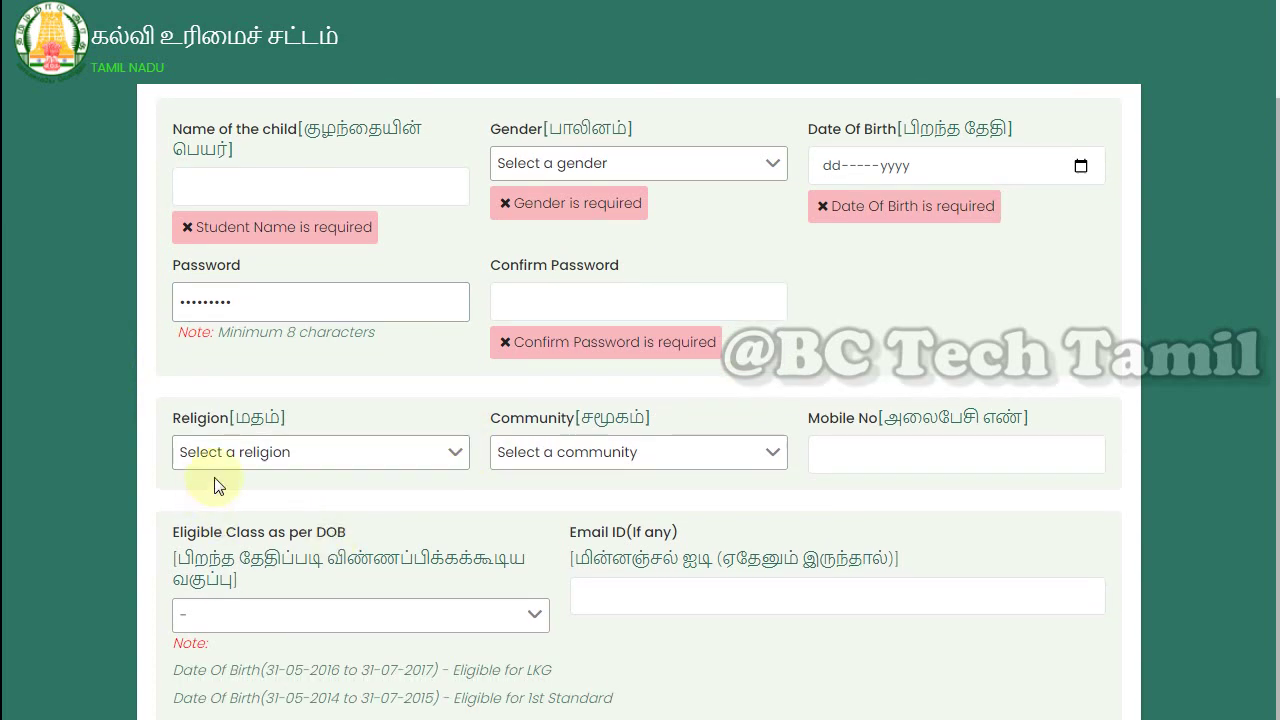
click(266, 460)
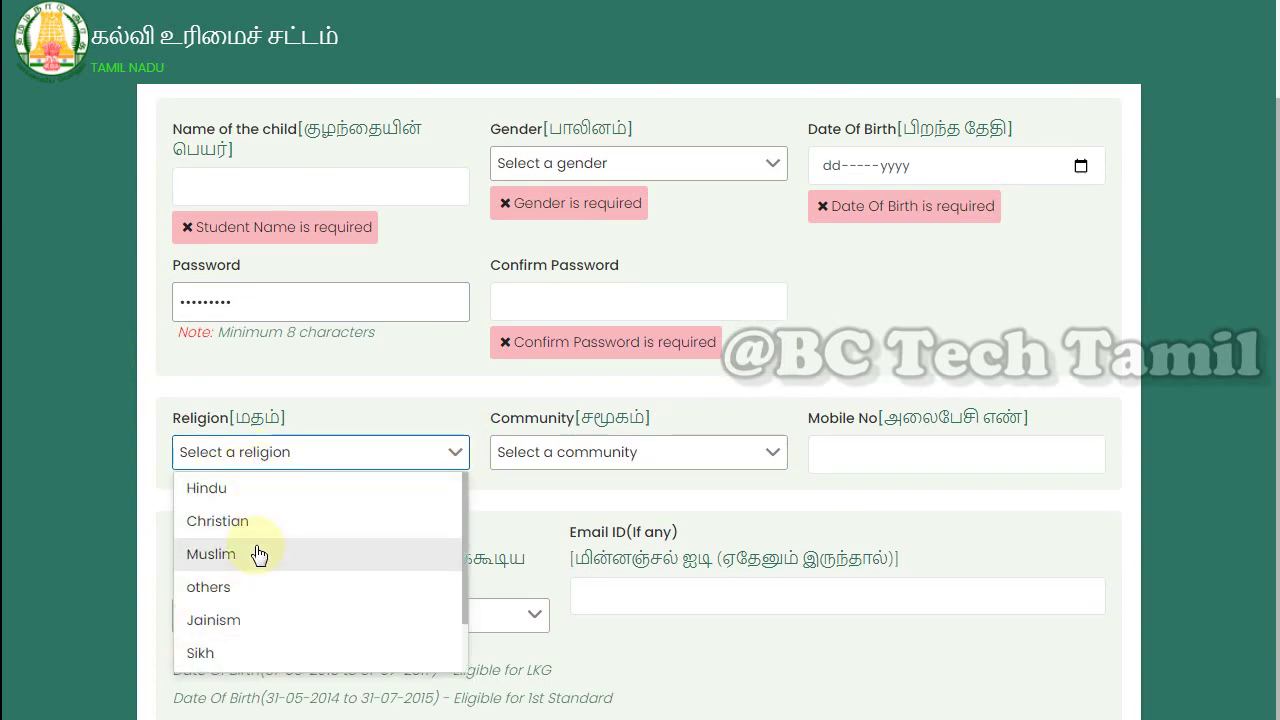
click(418, 490)
click(543, 452)
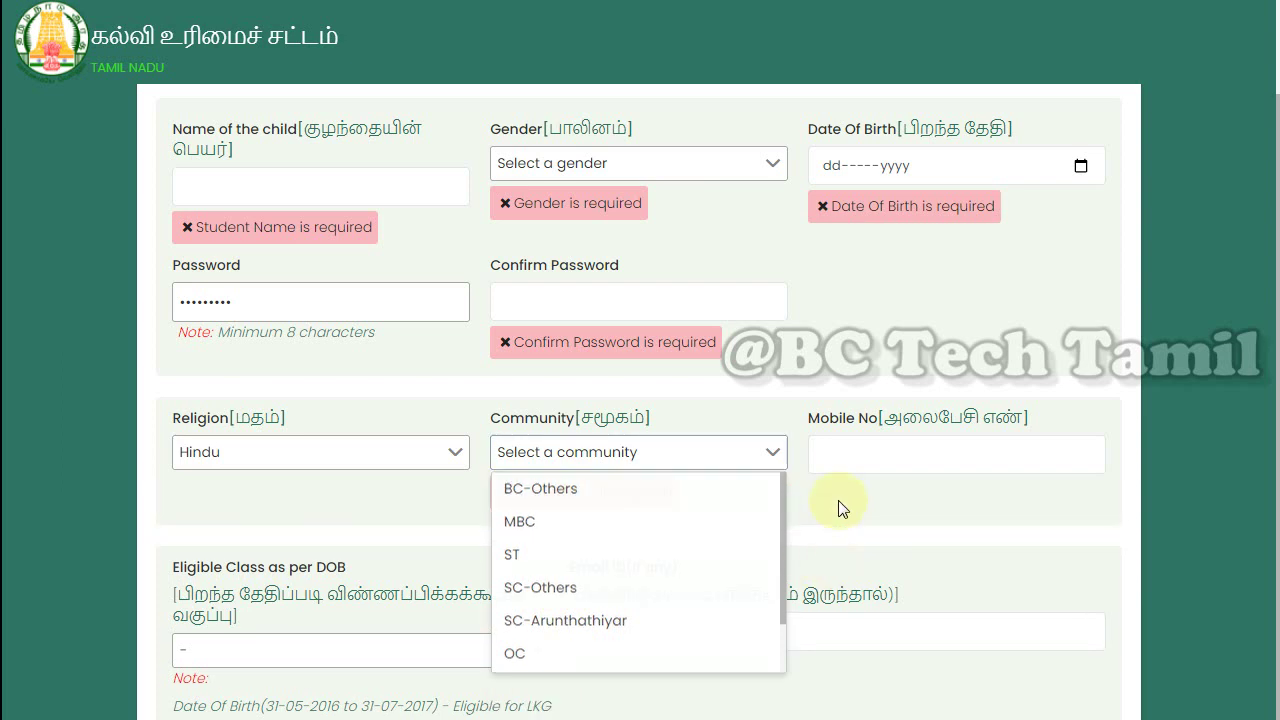
Leave the Mobile No and Email ID fields empty so their required-field errors appear
click(859, 460)
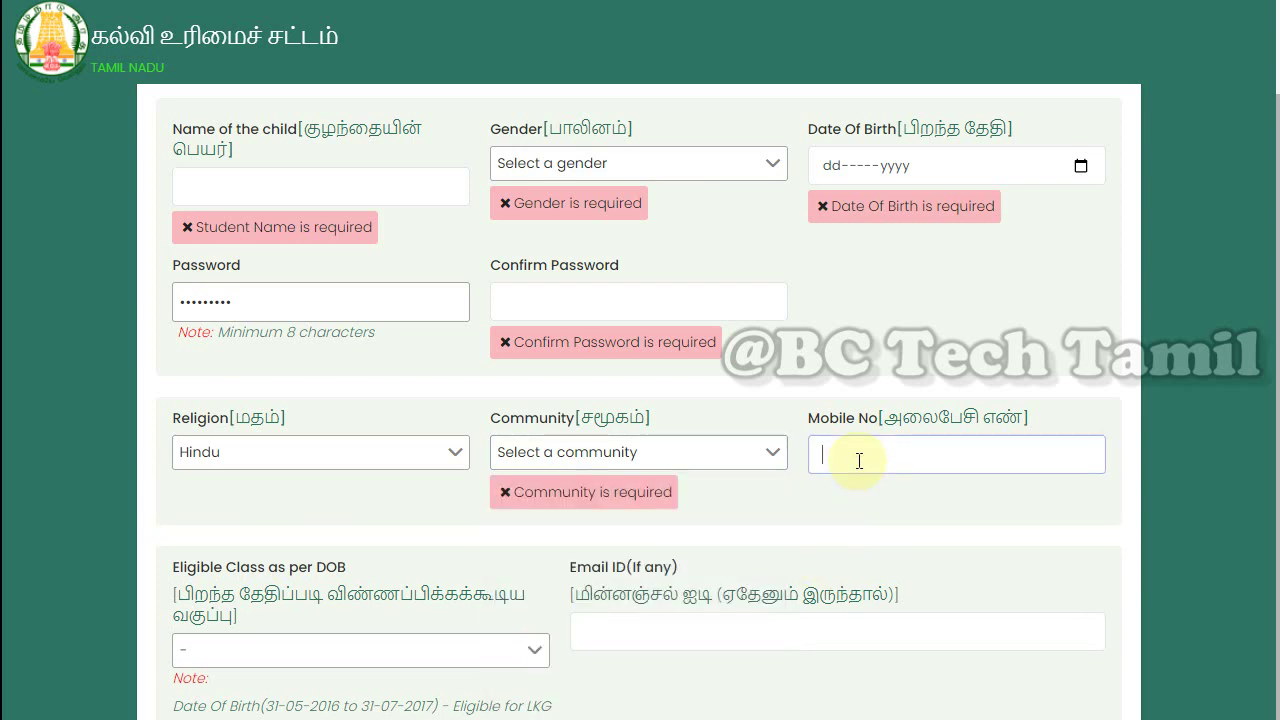
scroll(820, 520, down, 1)
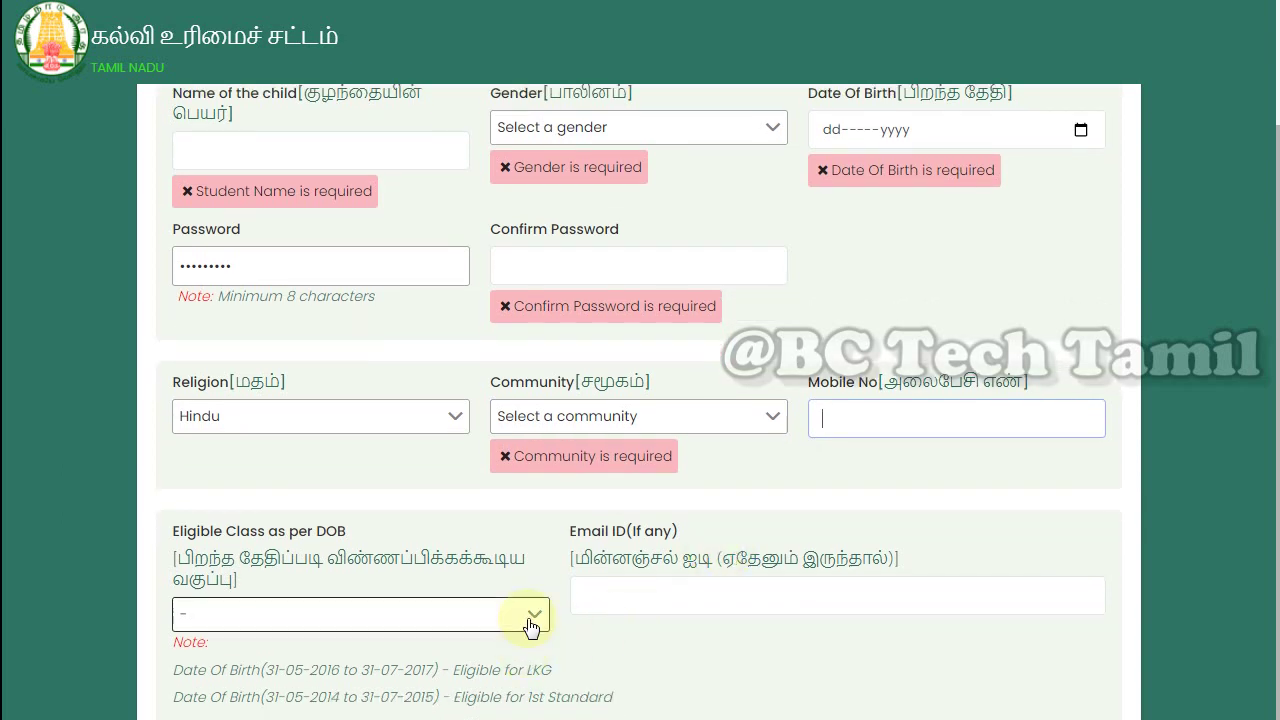
click(660, 495)
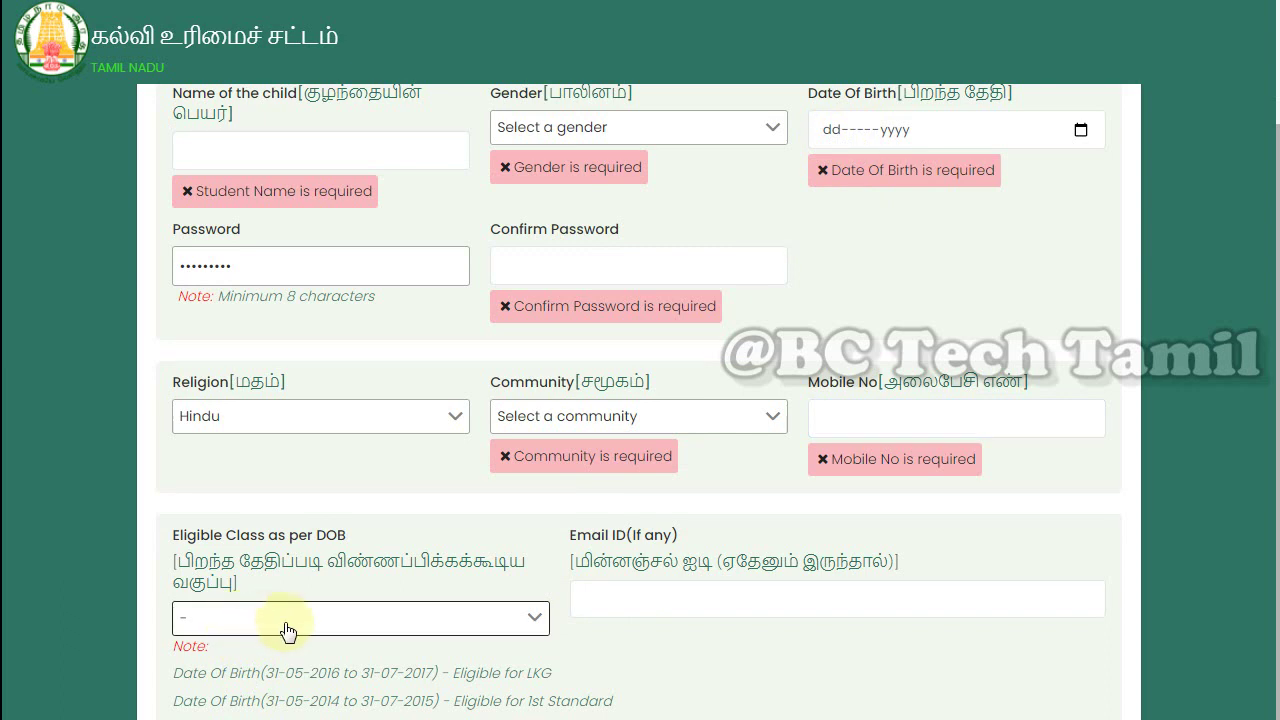
click(594, 604)
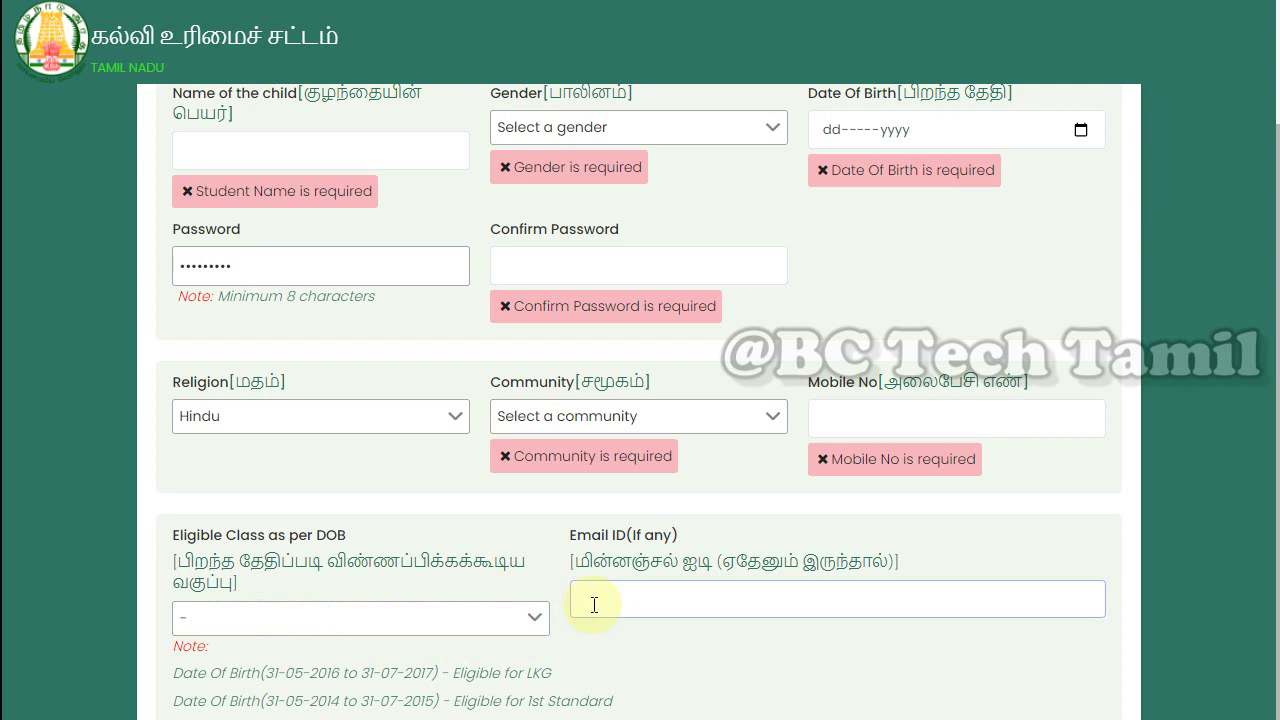
click(784, 0)
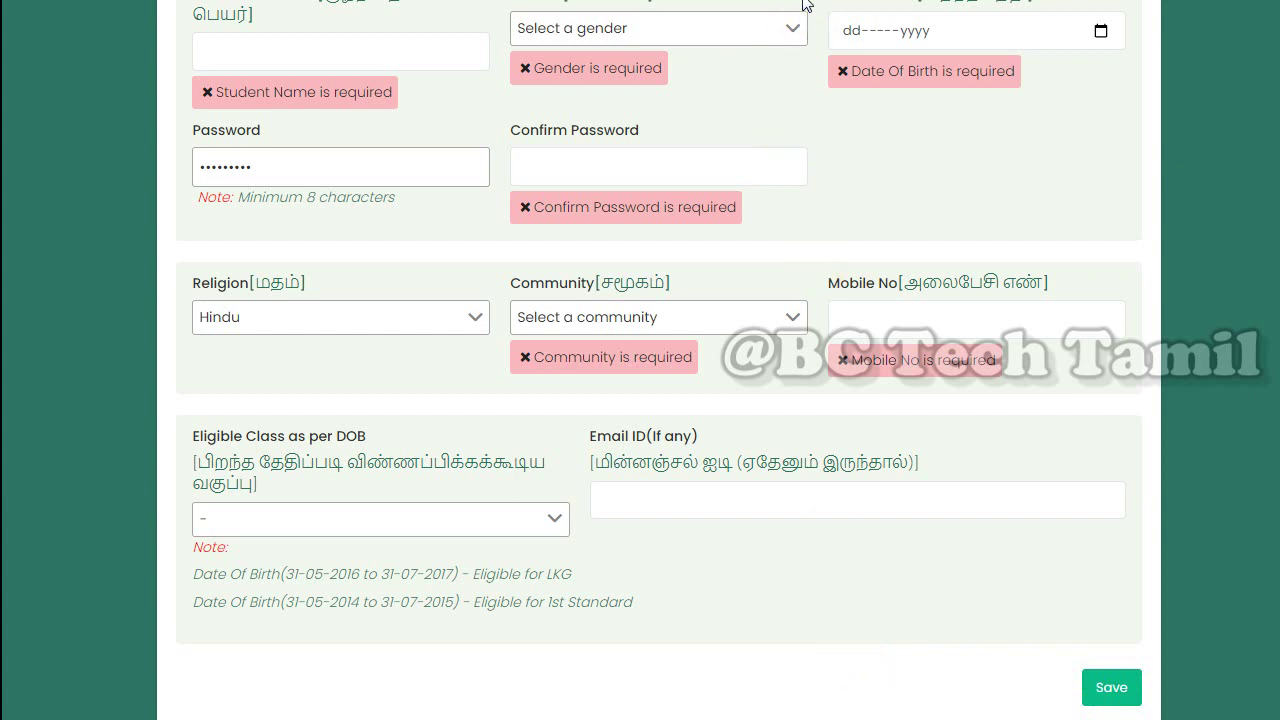
Select the new application number in the Registered Successfully message to copy it
scroll(803, 4, up, 1)
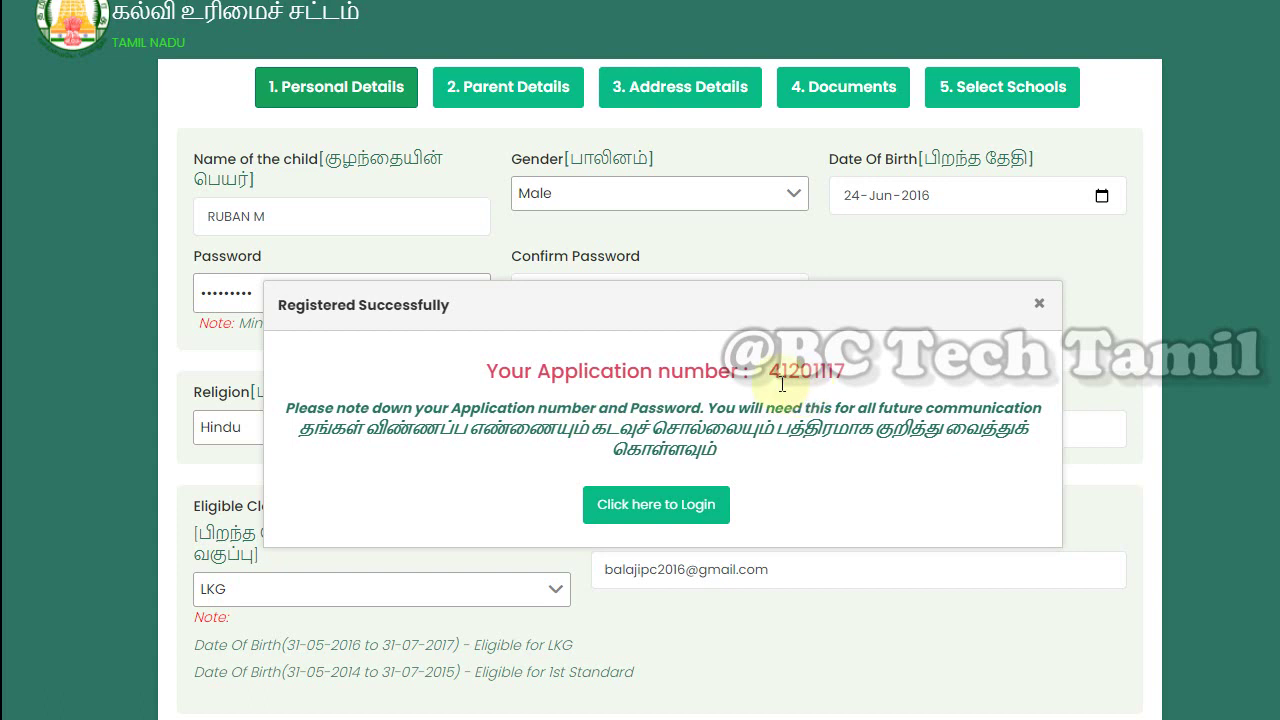
drag(767, 378, 846, 388)
key(ctrl+c)
Log in with the pasted application number and the account password, declining password saving
click(660, 505)
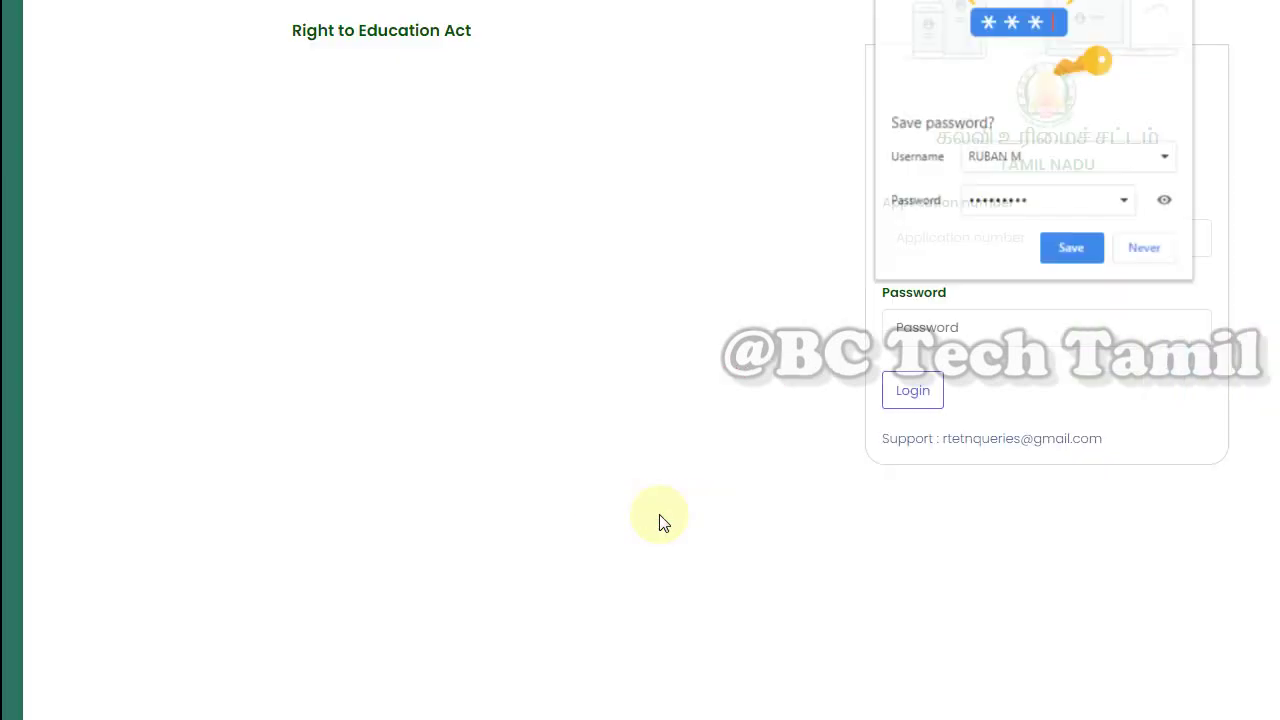
click(1145, 249)
right_click(922, 240)
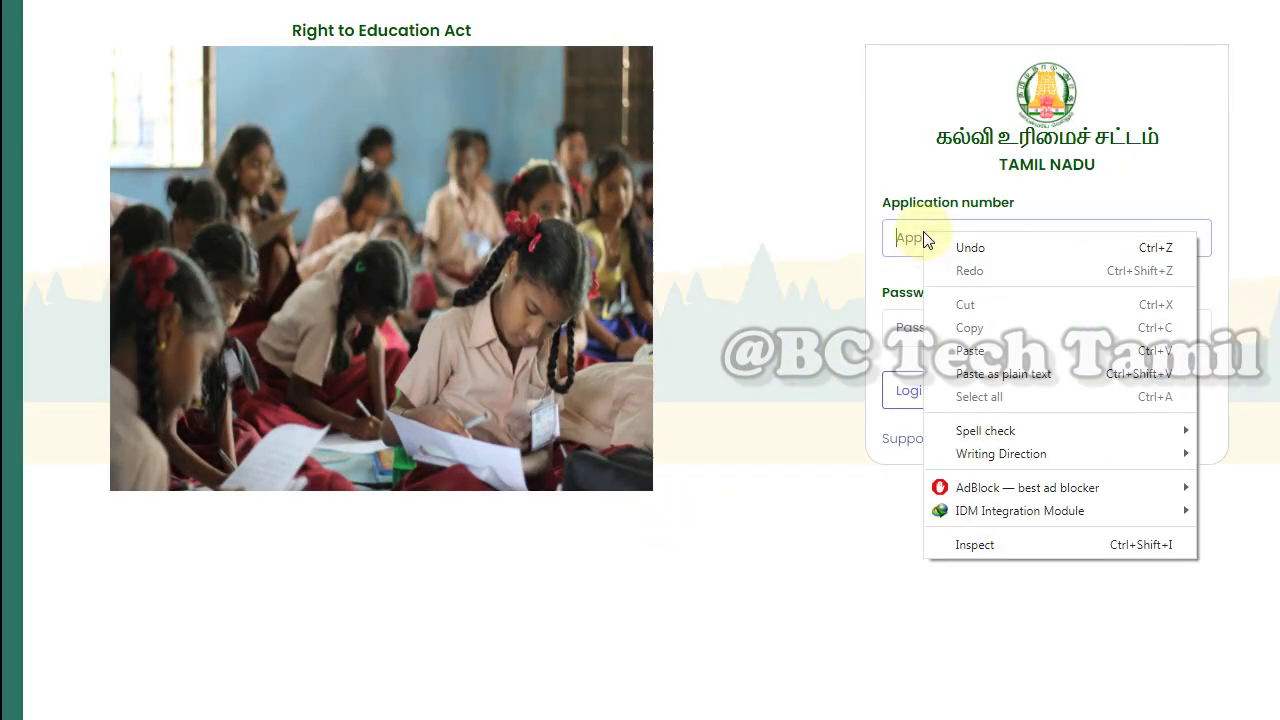
click(970, 345)
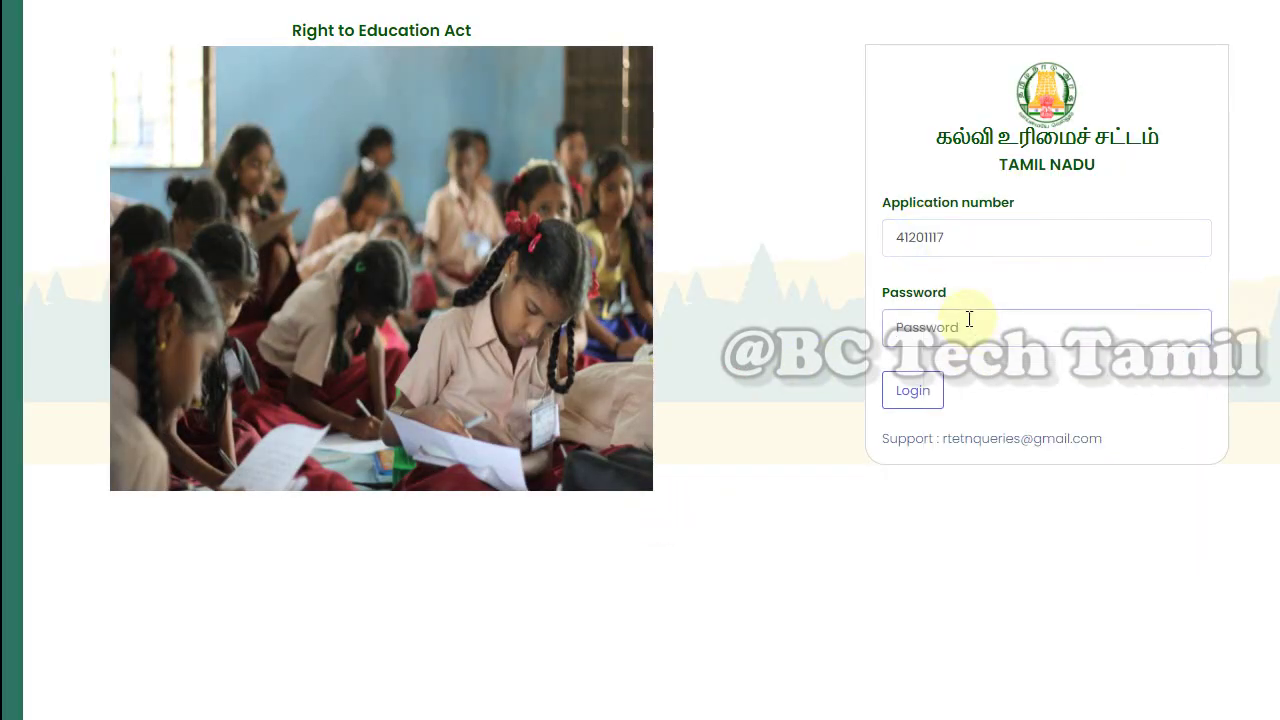
text(1)
click(906, 400)
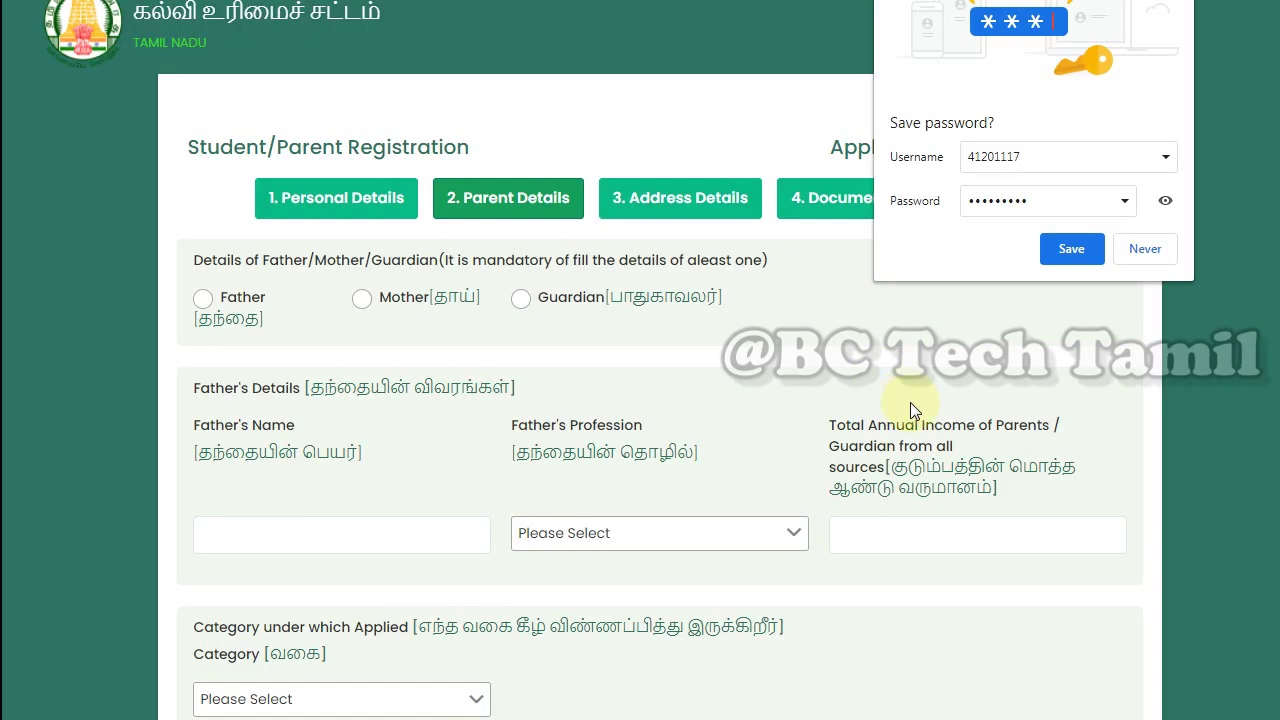
Try the Father, Mother and Guardian options, settling on Father for the parent details
click(1142, 256)
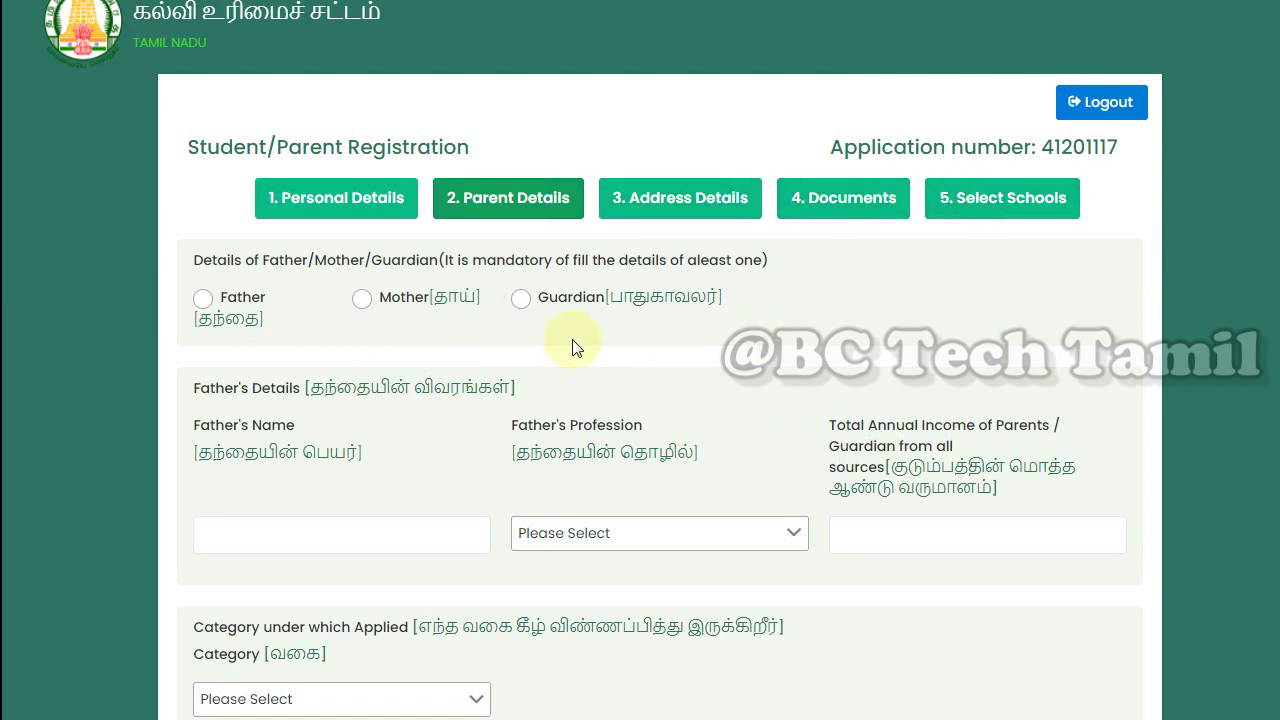
click(203, 300)
click(520, 300)
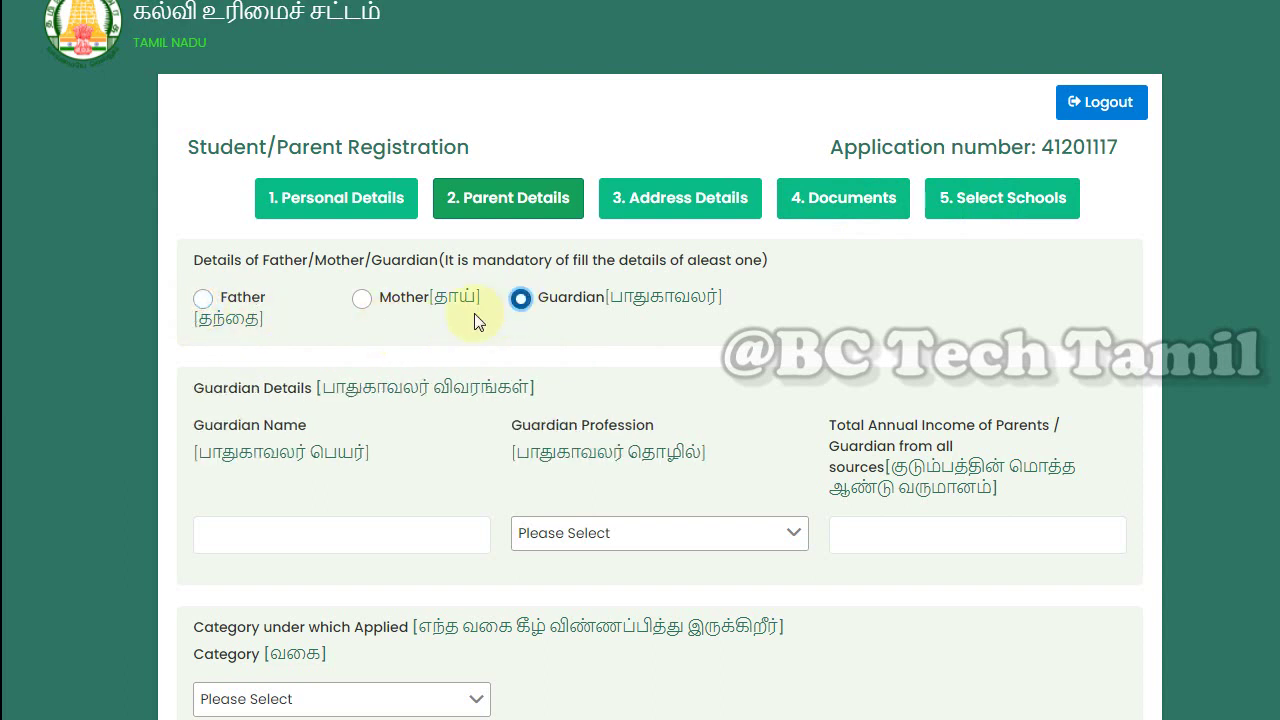
click(203, 300)
click(362, 308)
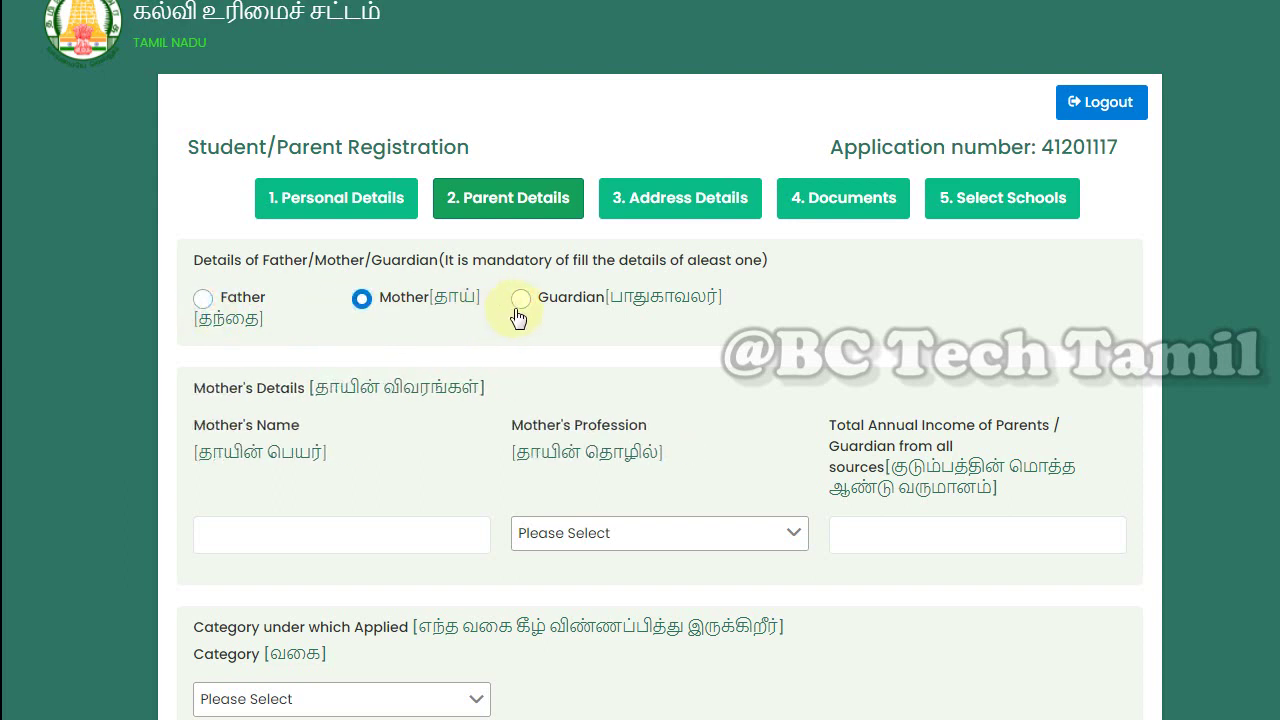
click(520, 300)
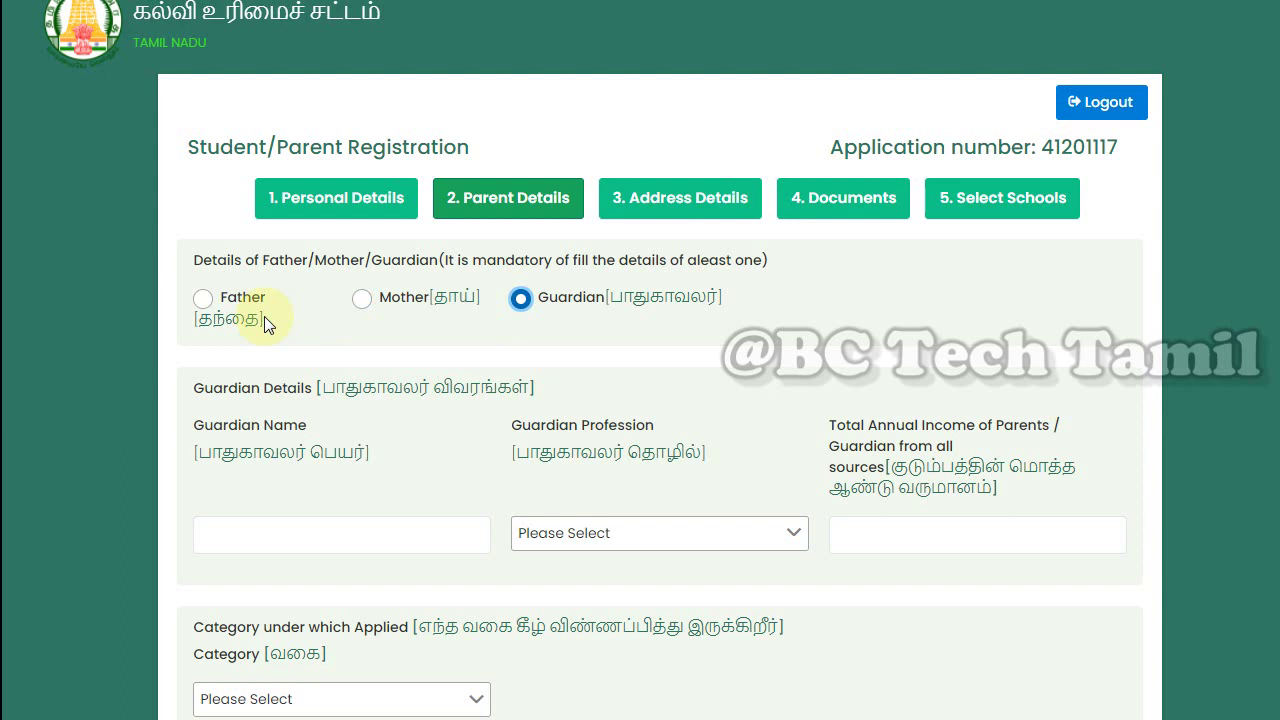
click(213, 306)
scroll(248, 421, down, 1)
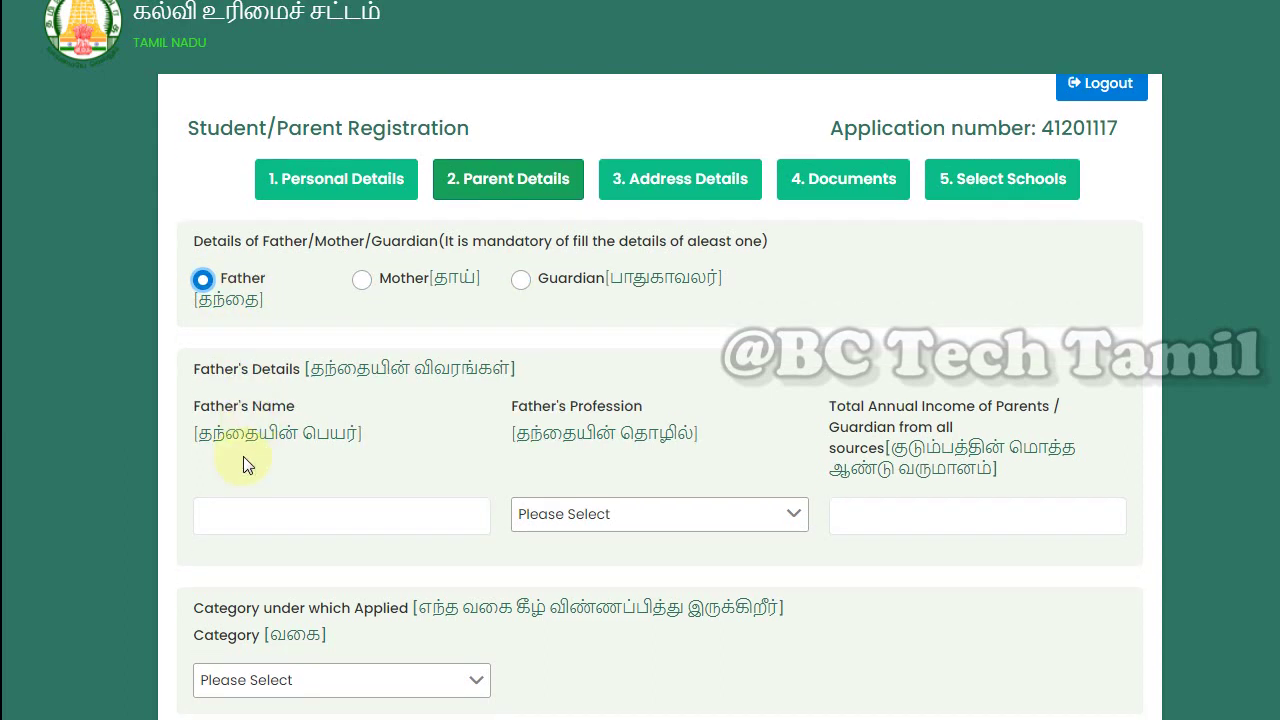
Save parent details with Self employed / Business profession, 65000 income and Weaker Section category
click(245, 528)
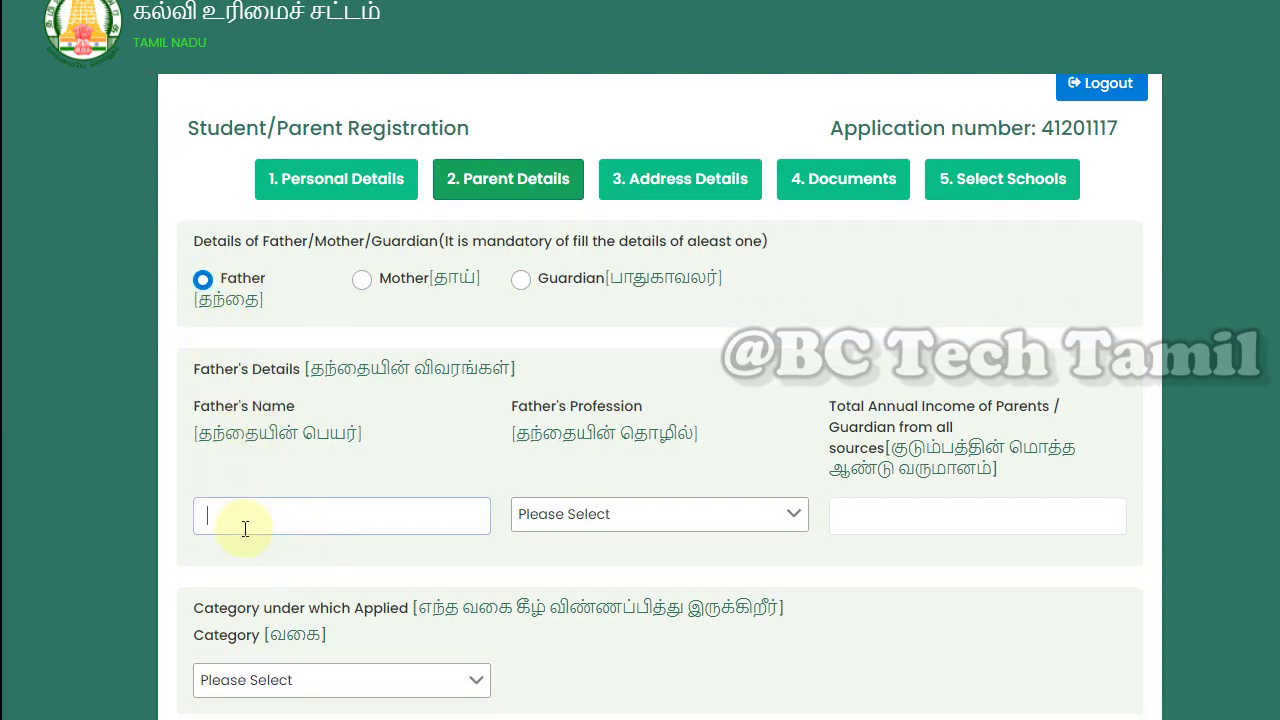
click(609, 528)
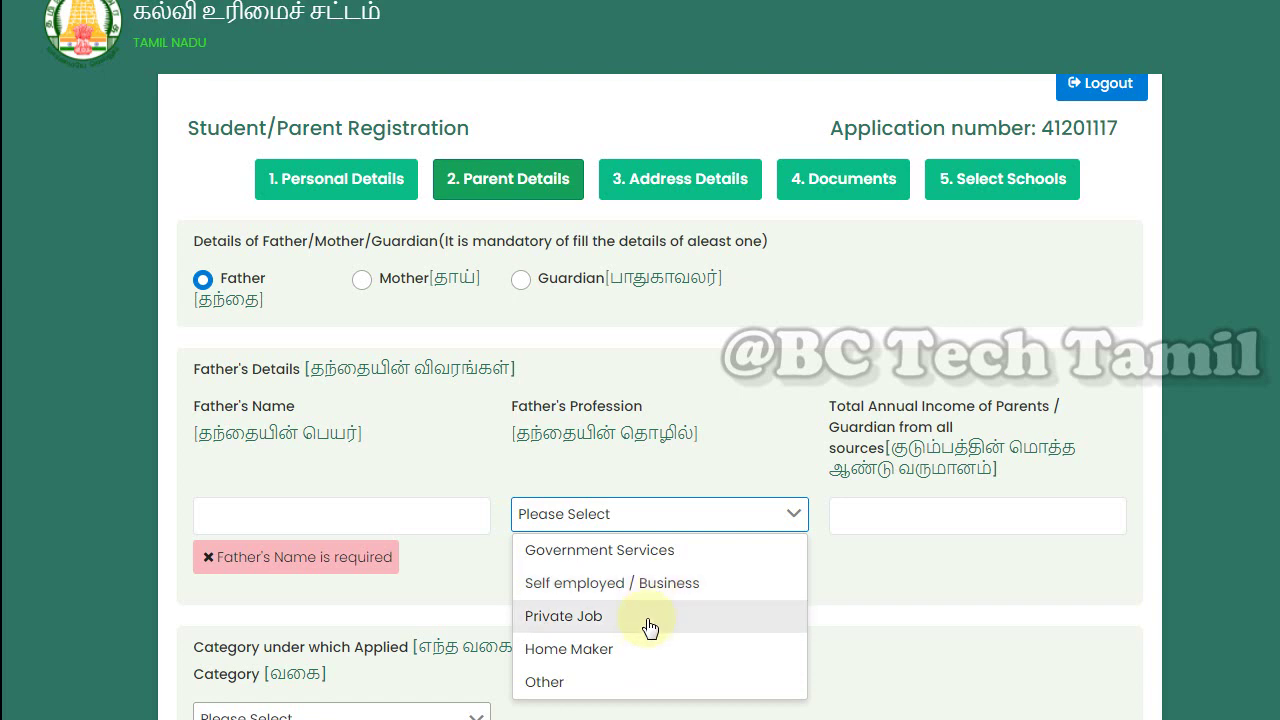
click(592, 590)
click(886, 530)
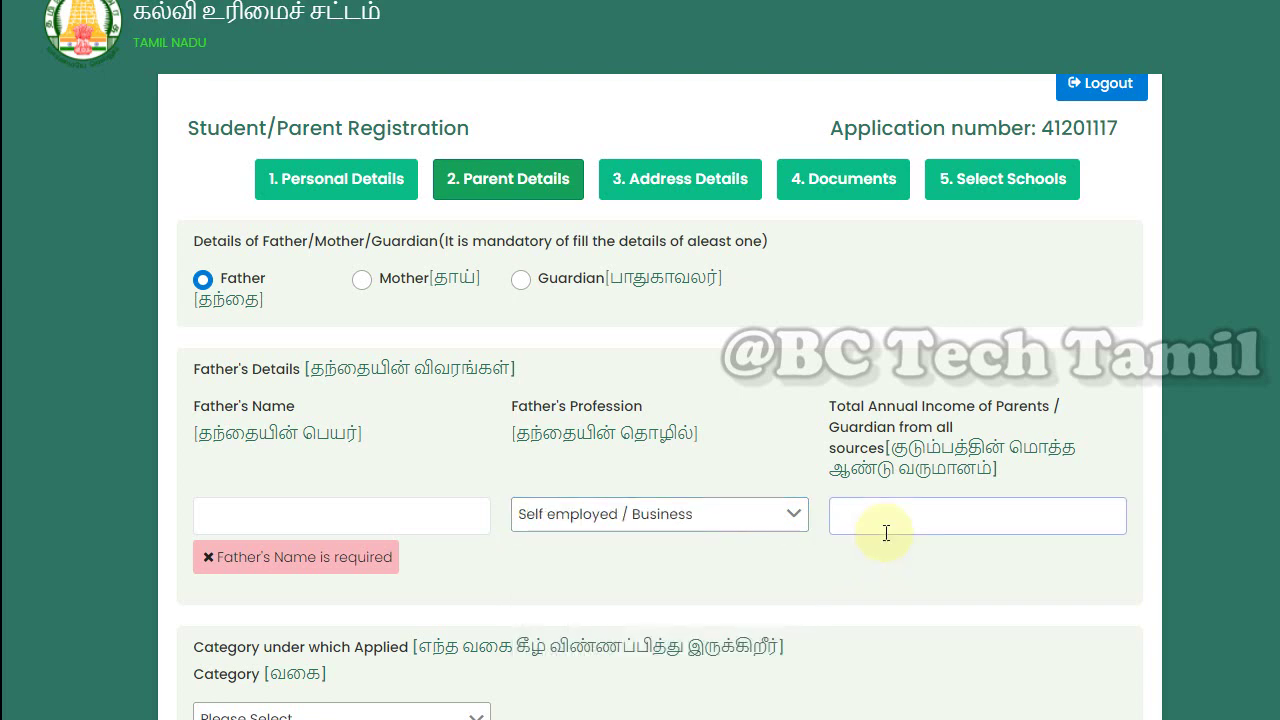
text(65000)
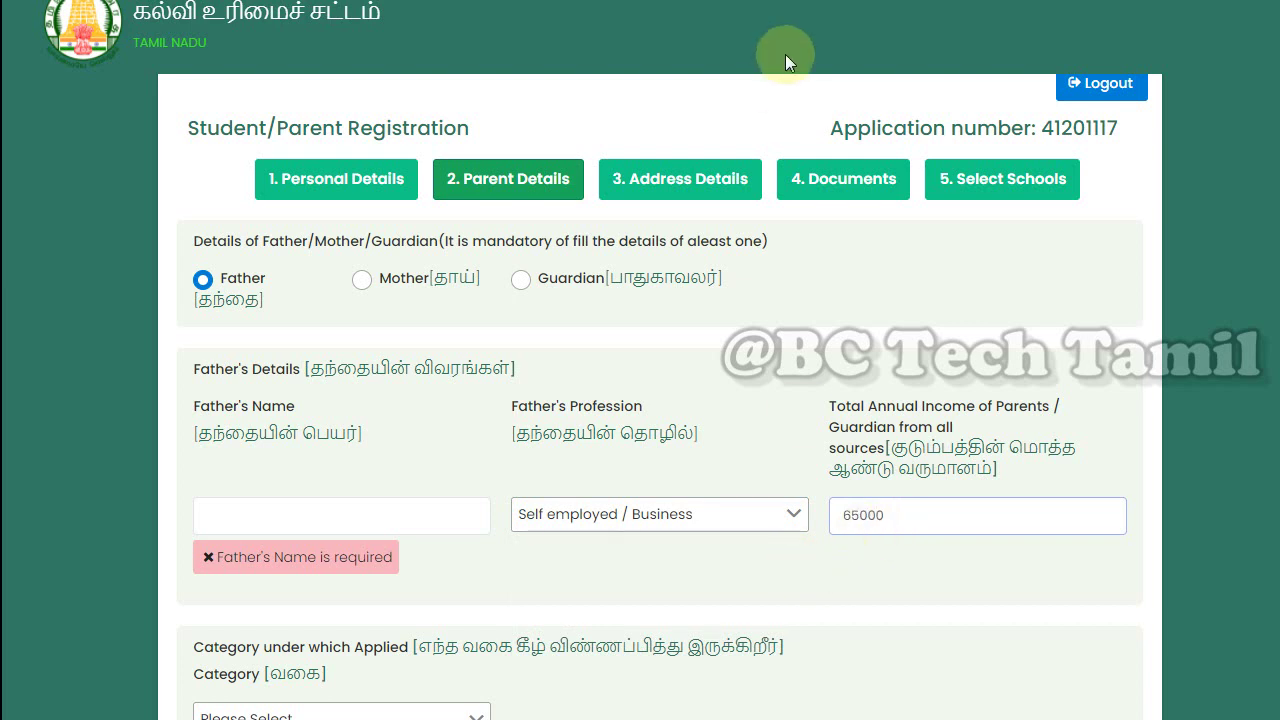
click(781, 2)
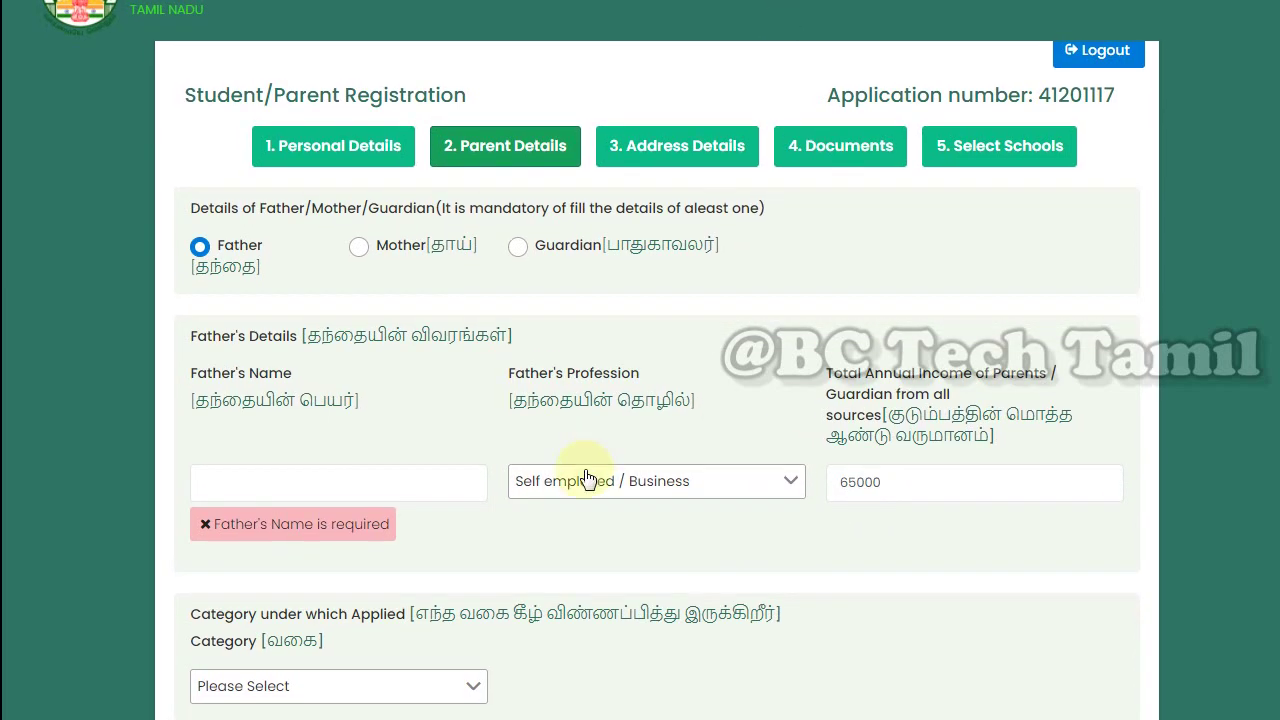
click(458, 688)
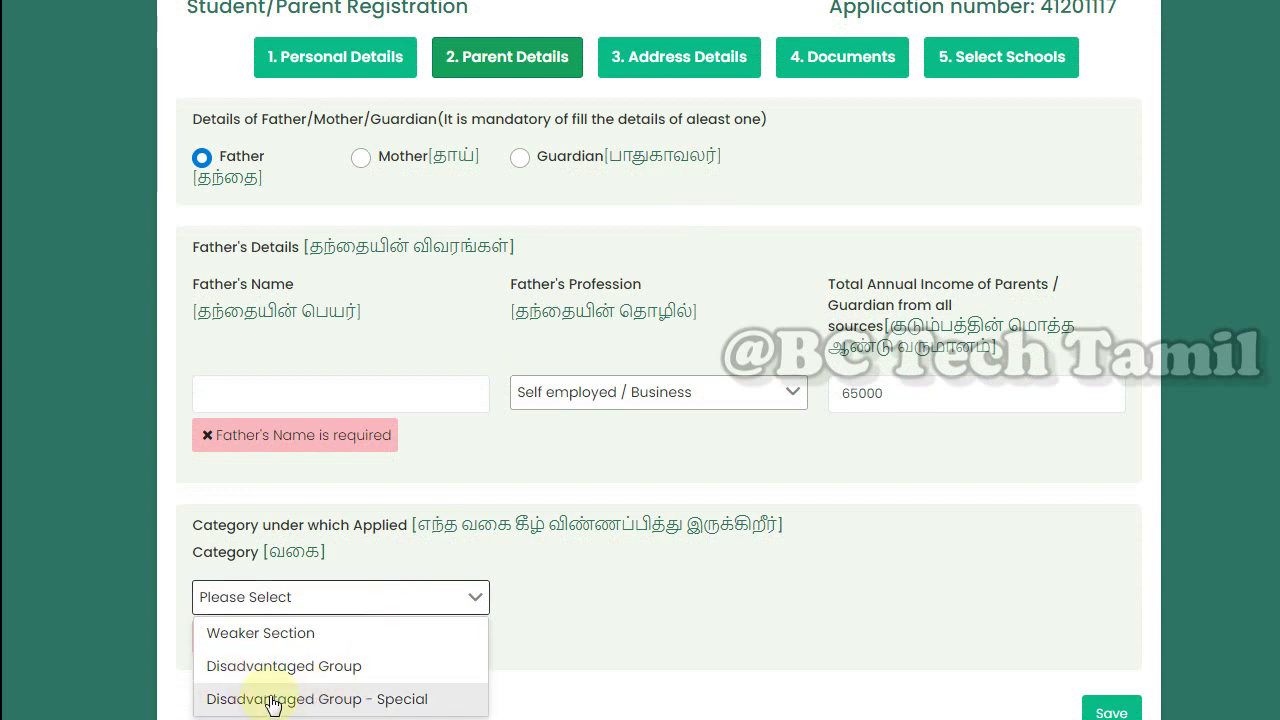
click(293, 638)
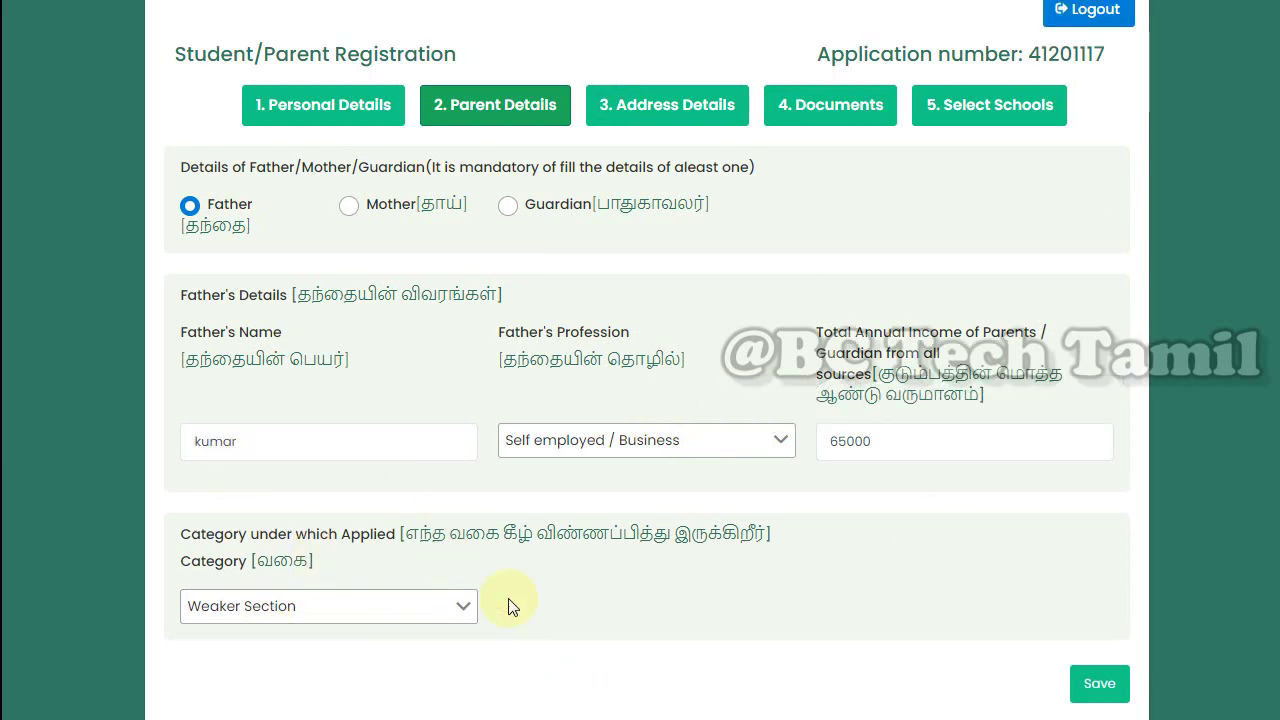
click(1110, 692)
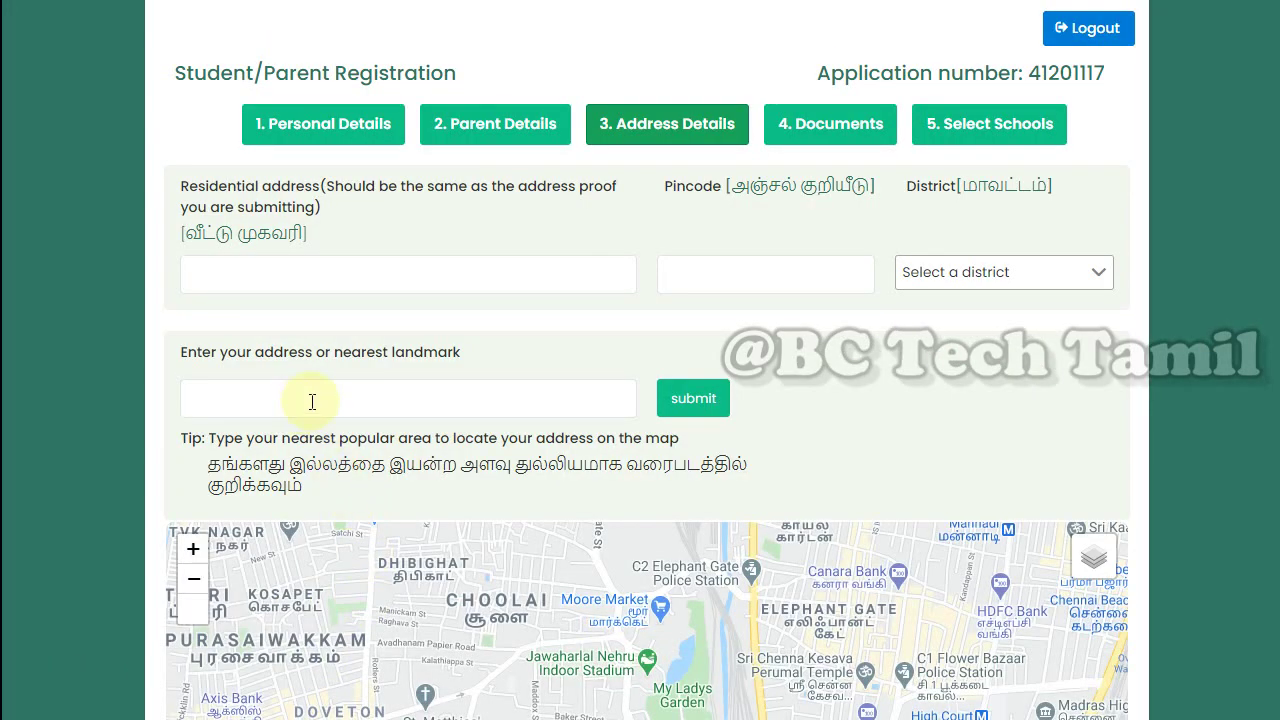
Enter the nearest landmark so the map shows Dharmapuri, Tamil Nadu 636701
scroll(934, 400, down, 2)
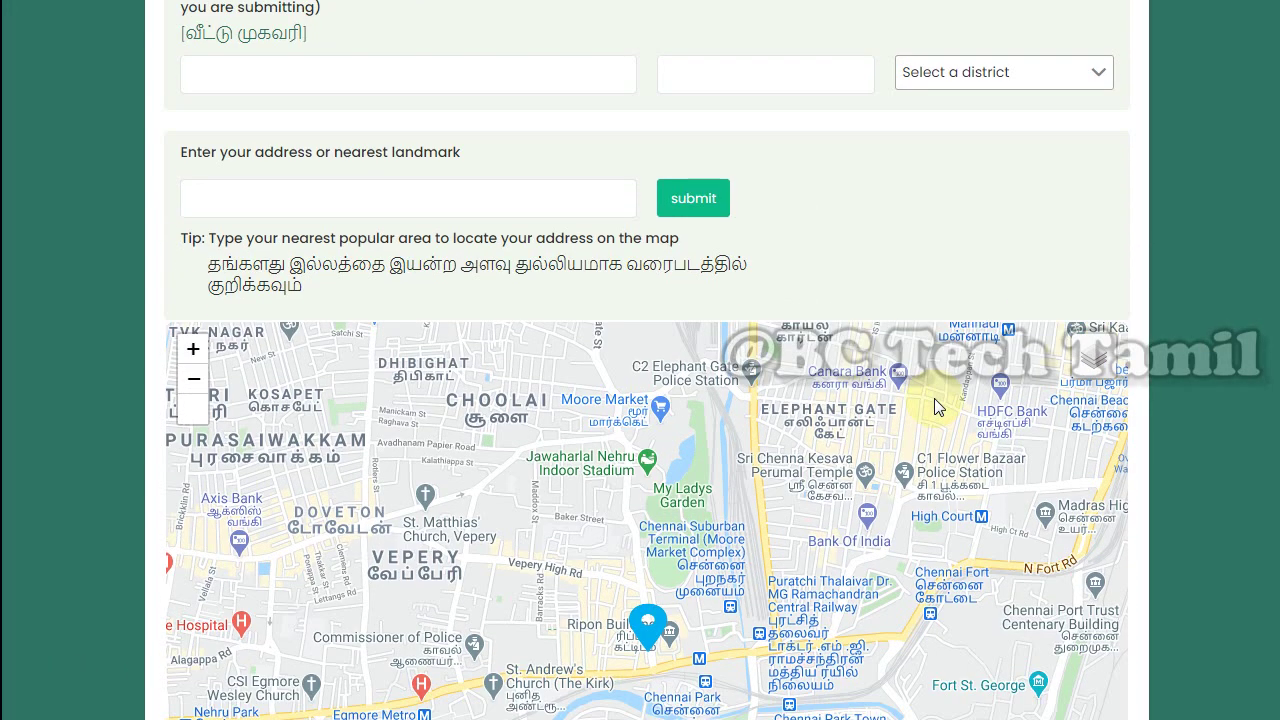
scroll(580, 480, up, 2)
scroll(640, 417, down, 2)
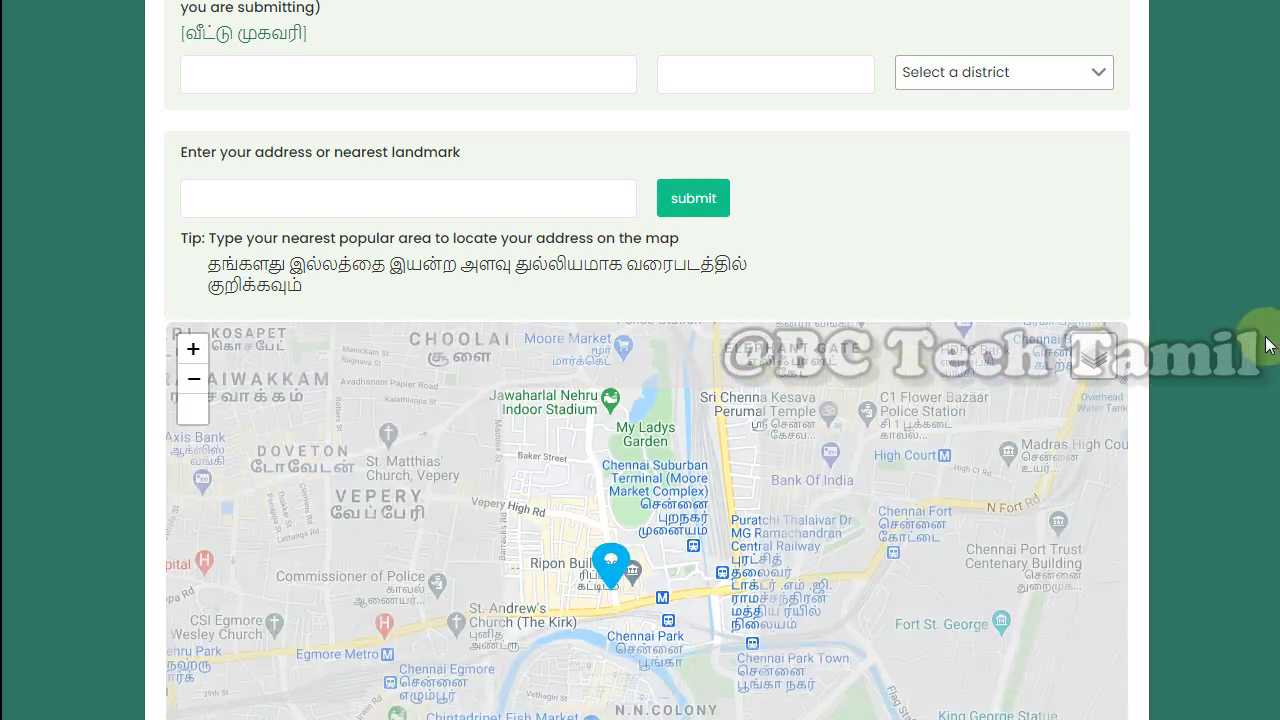
scroll(1223, 300, up, 2)
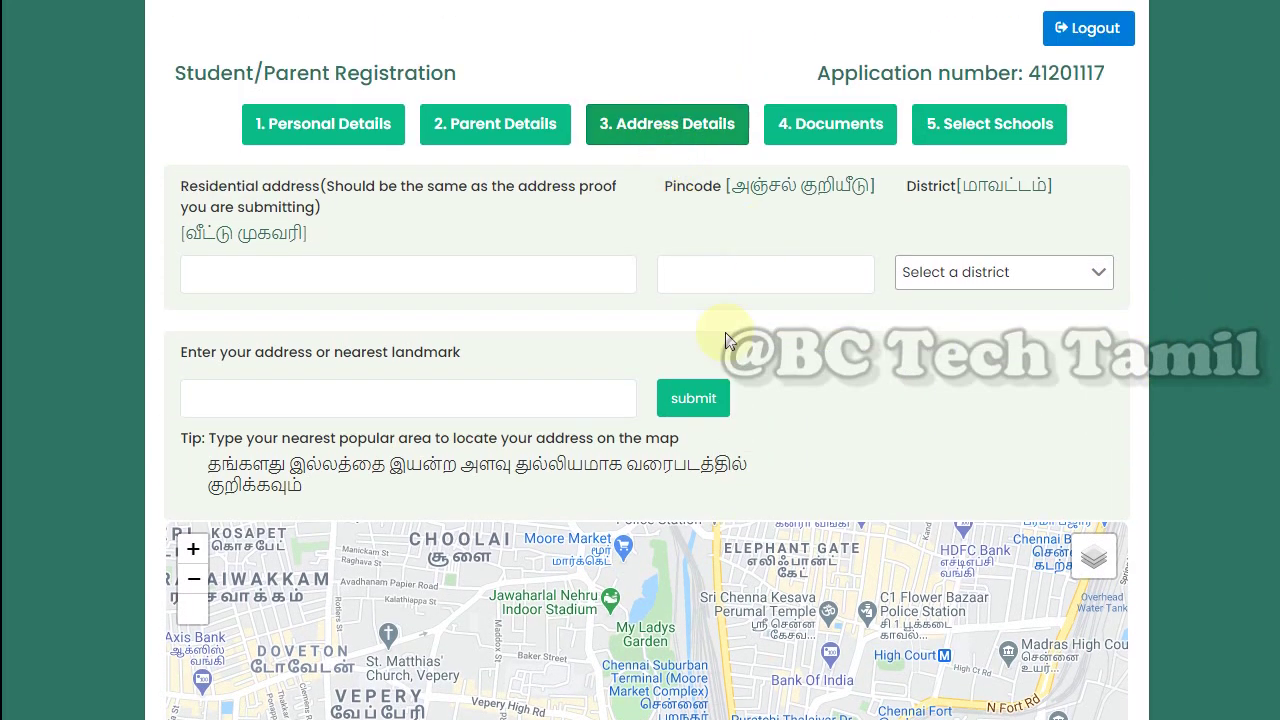
click(505, 394)
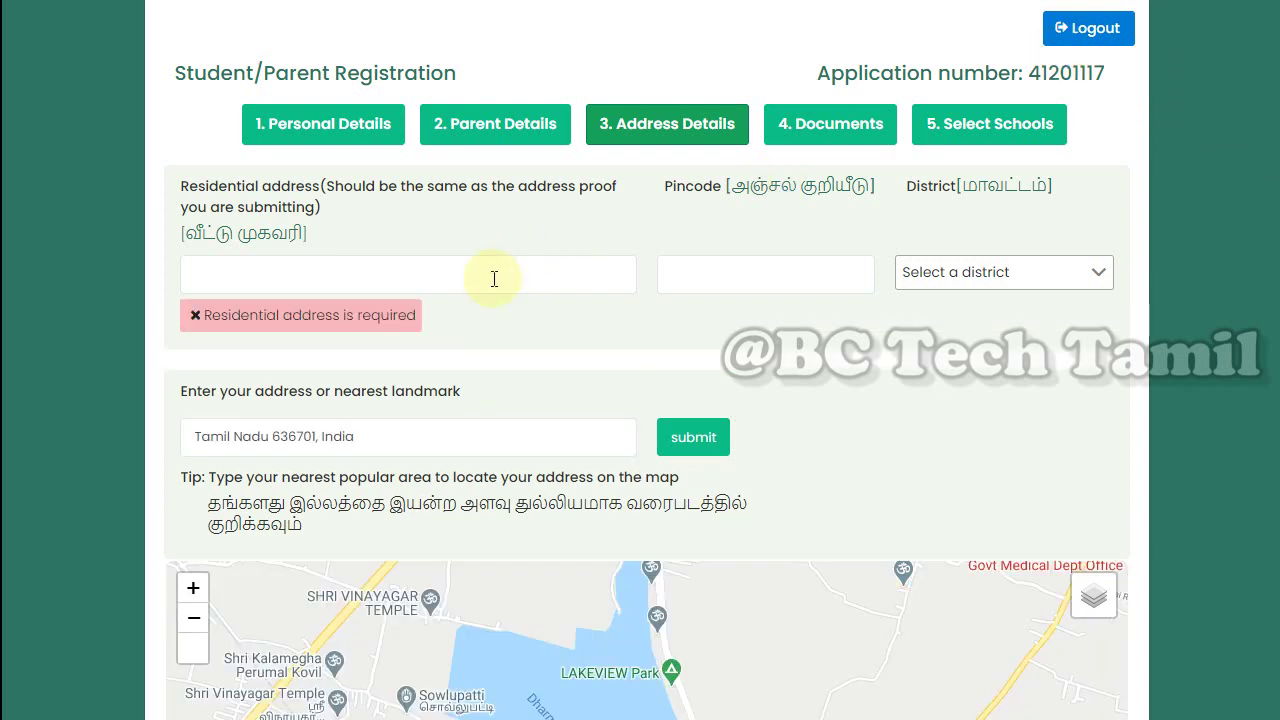
Leave residential address, pincode and District empty, then scroll down to the map
click(491, 277)
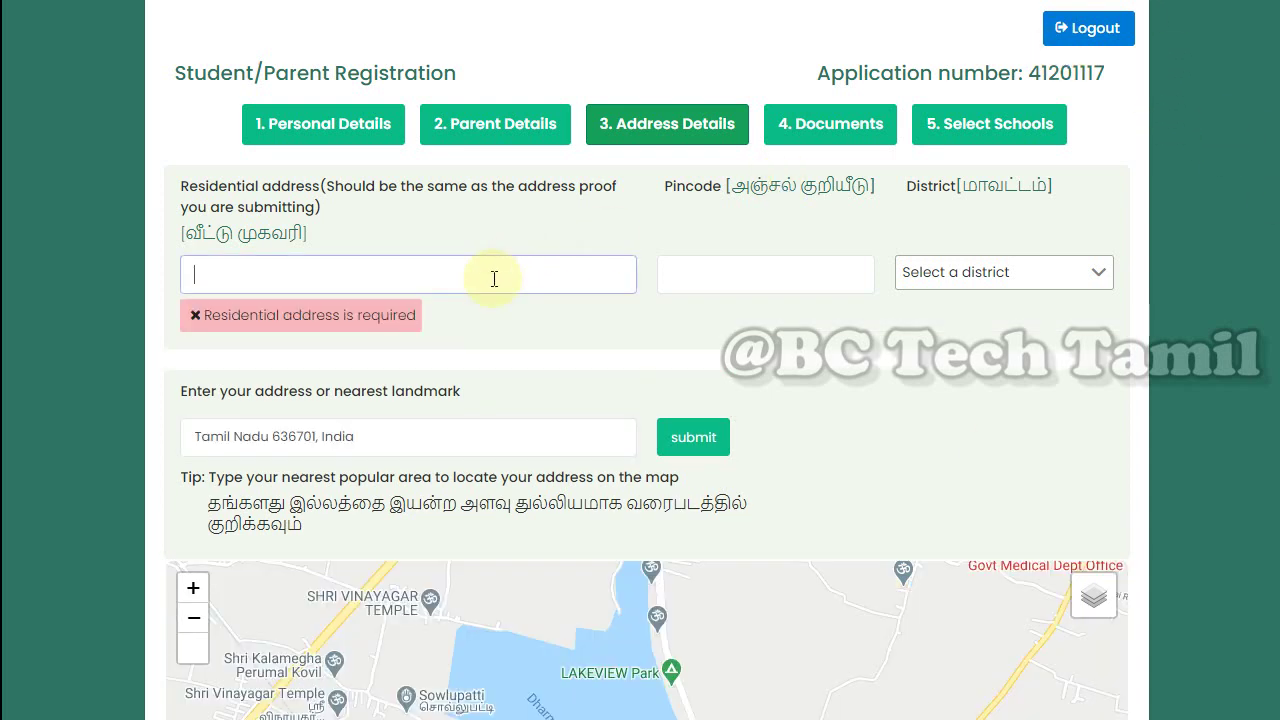
click(723, 283)
click(980, 276)
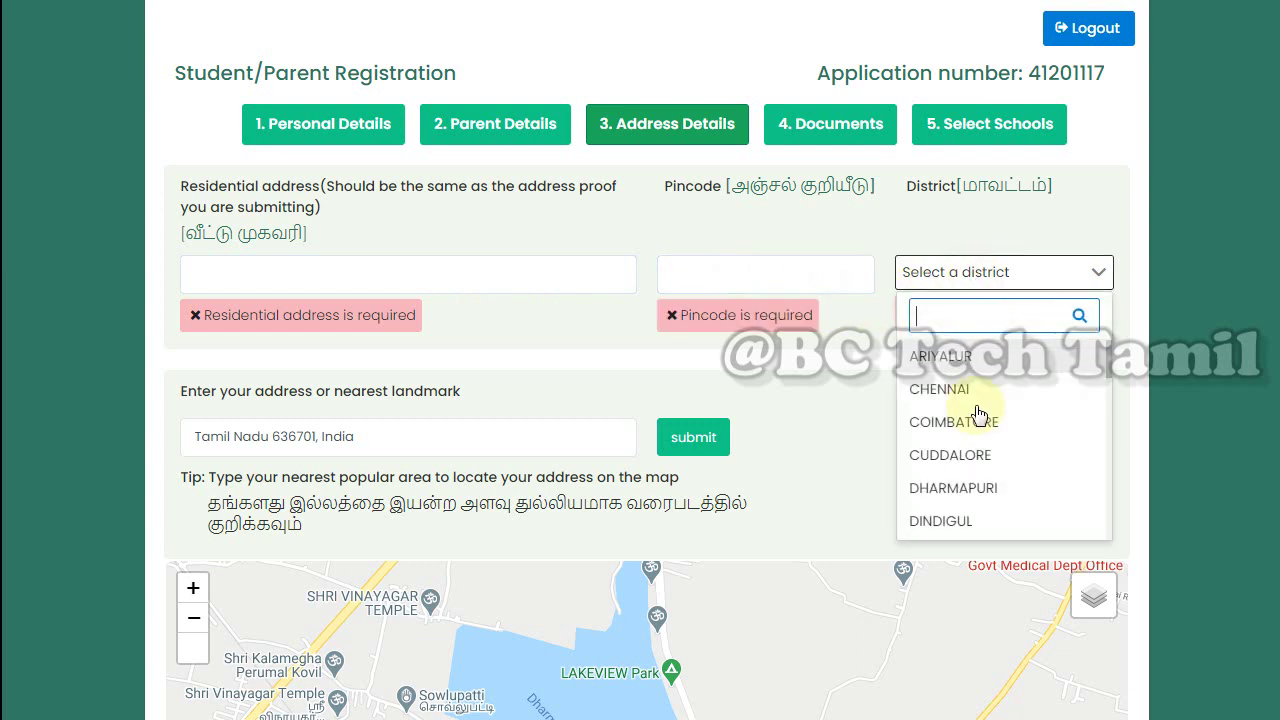
scroll(990, 429, down, 2)
scroll(968, 447, down, 2)
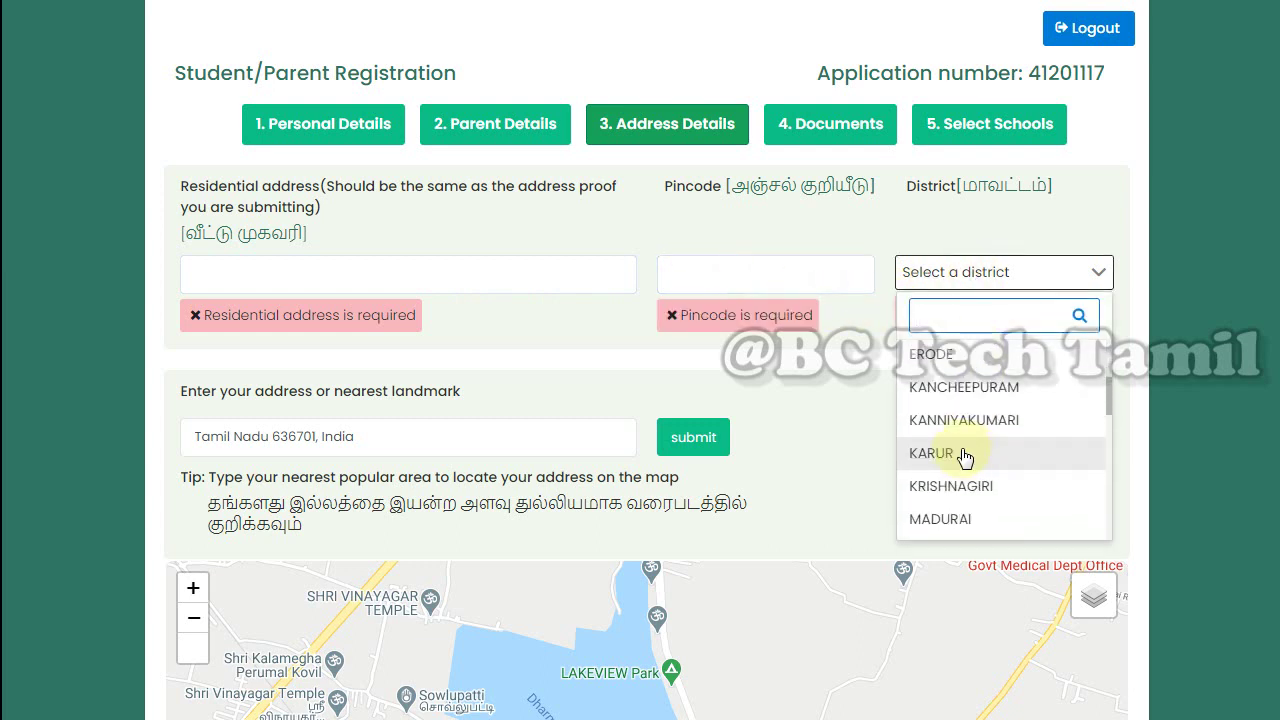
click(818, 418)
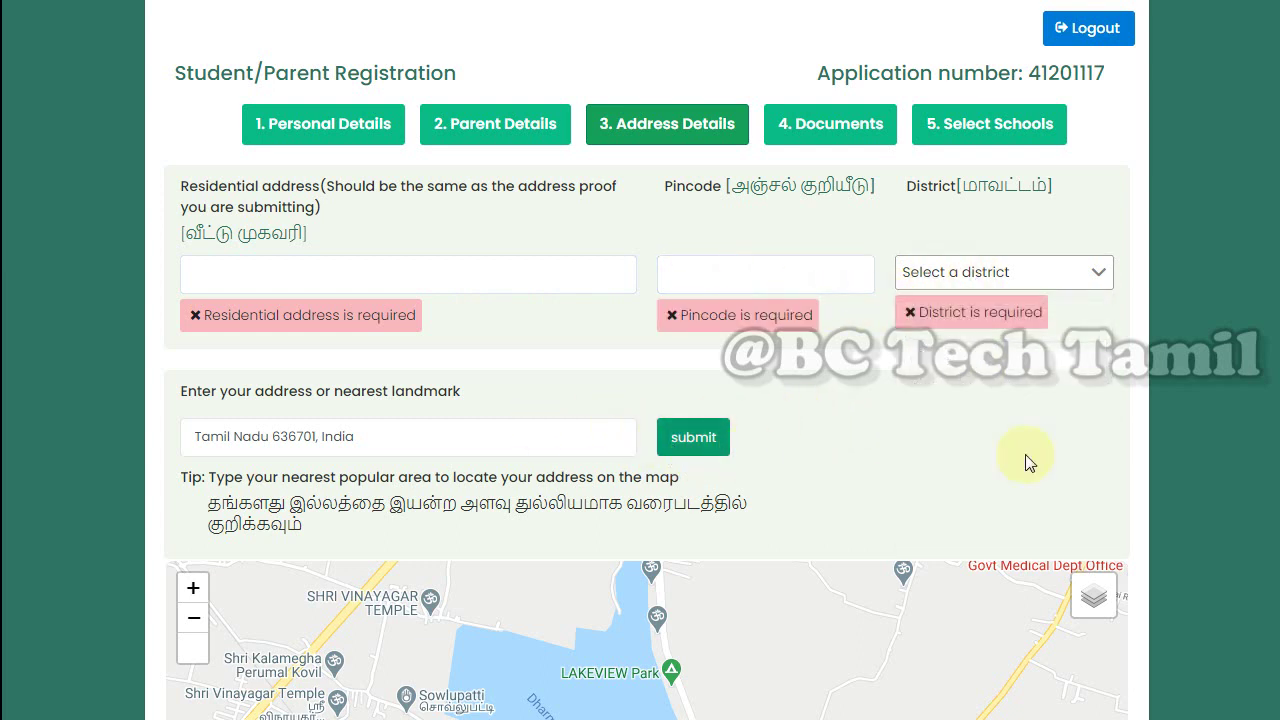
scroll(647, 360, down, 4)
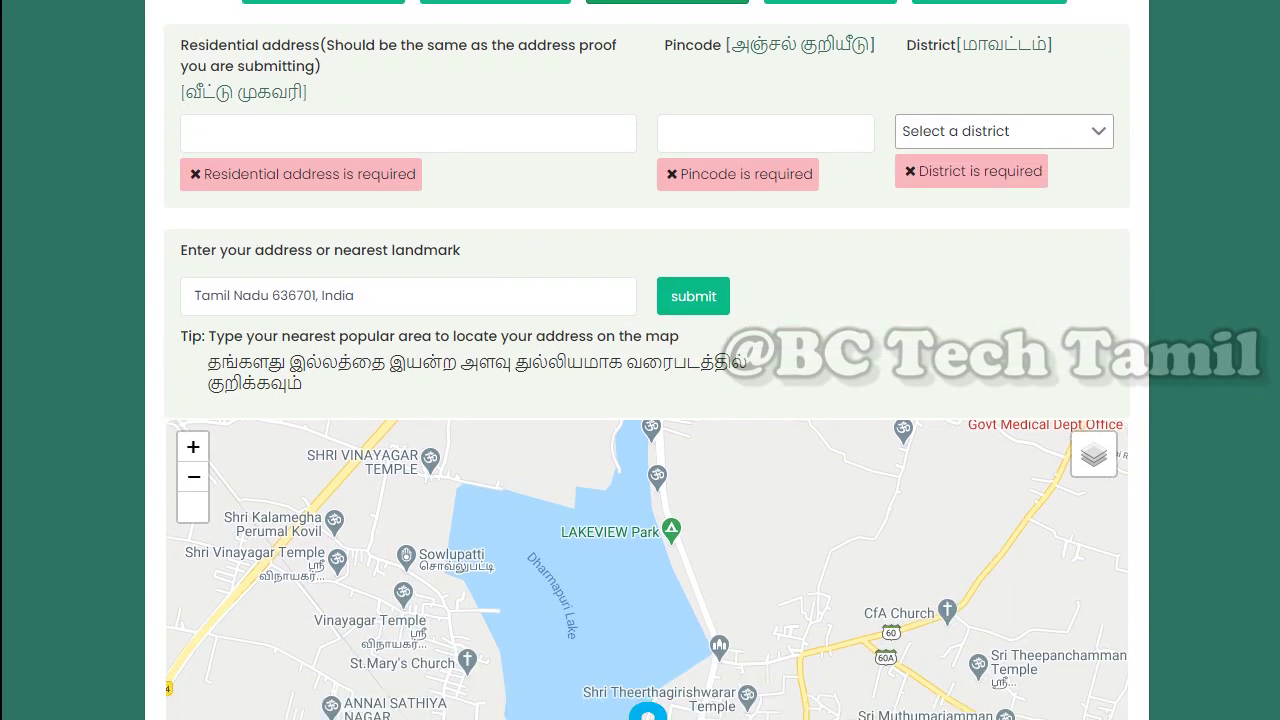
scroll(650, 360, down, 2)
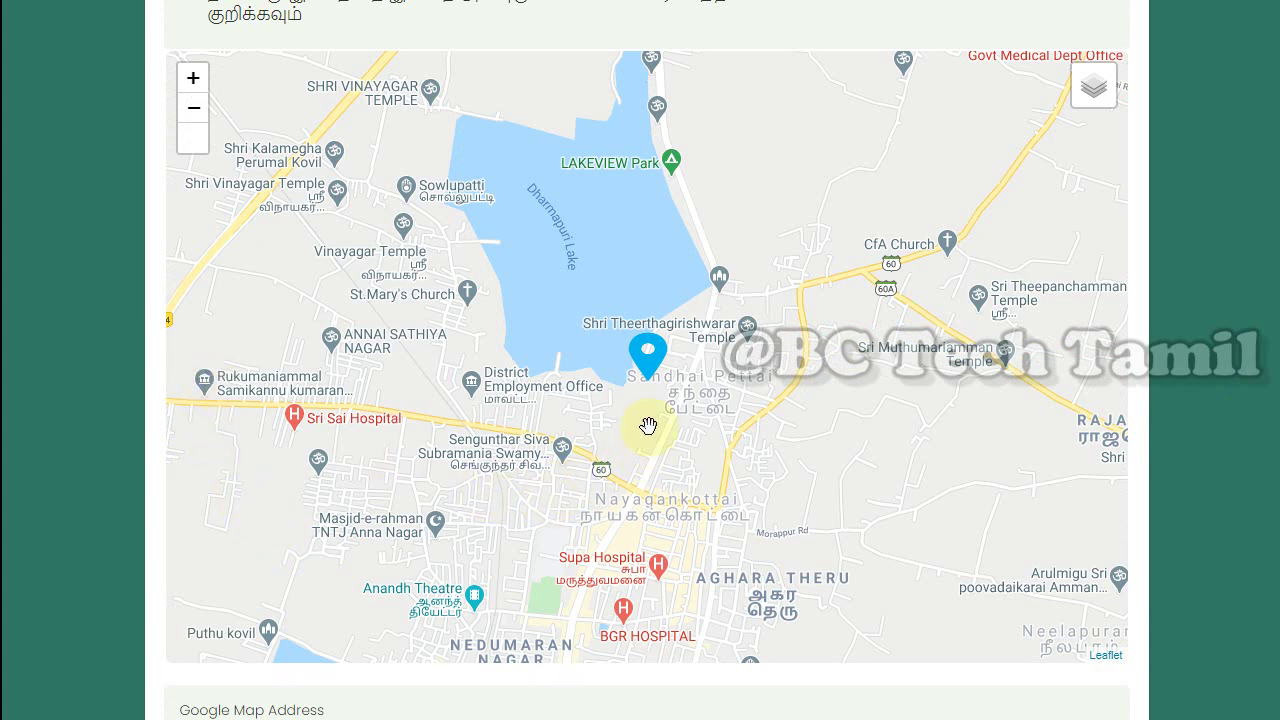
Move the map pin near St. Mary's Church and save, bringing up the address confirmation
mouse_move(655, 372)
mouse_down()
mouse_move(566, 293)
mouse_move(448, 350)
mouse_move(447, 334)
mouse_up()
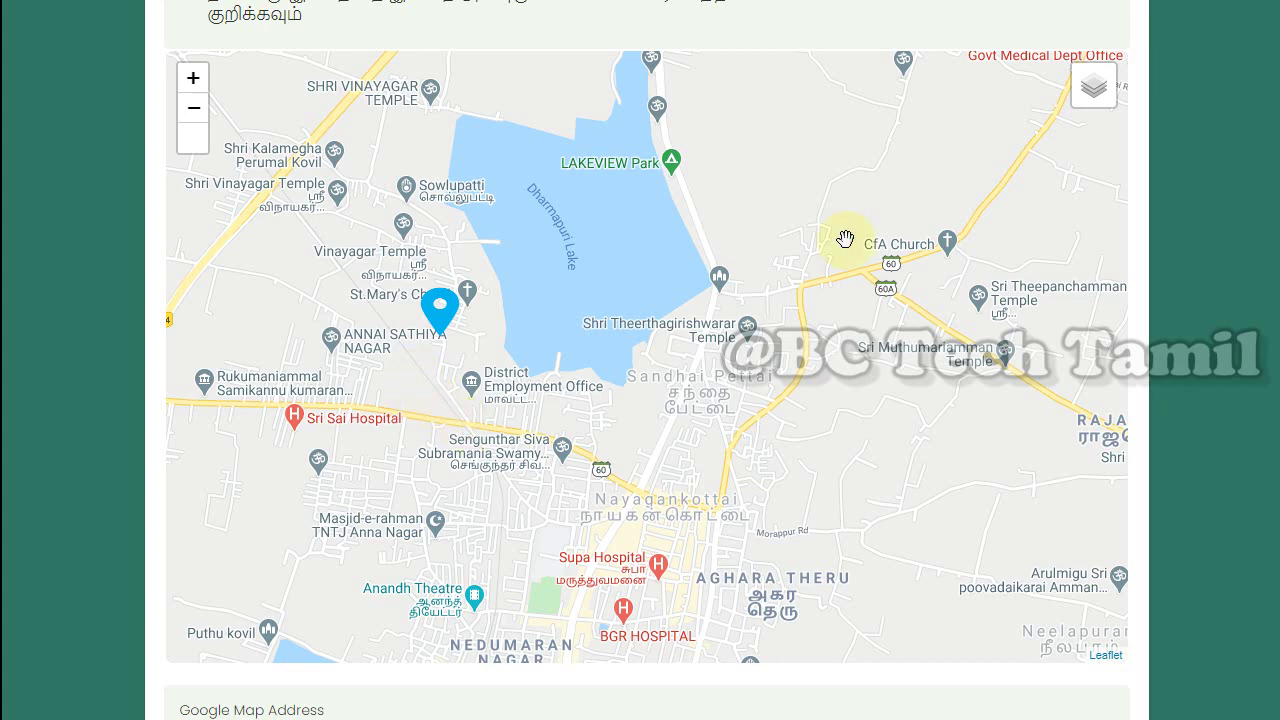
scroll(1137, 189, down, 2)
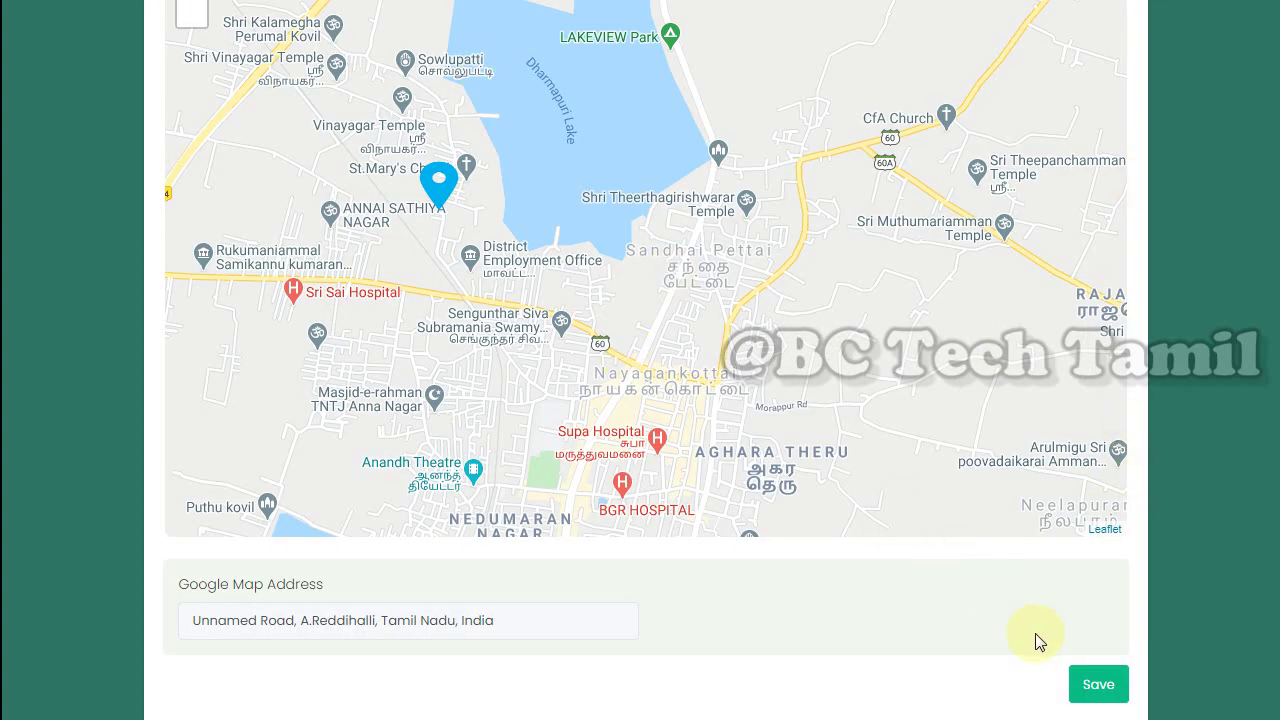
click(1096, 692)
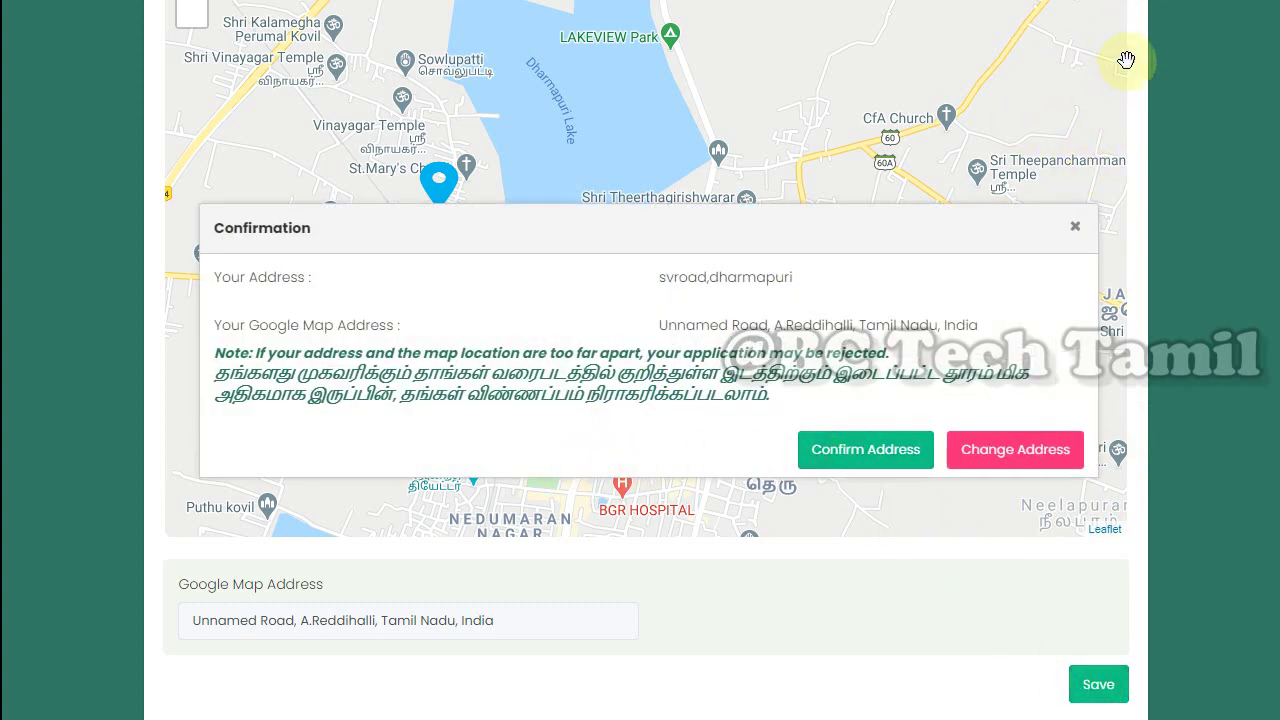
Confirm the address in the Confirmation dialog to reach the 4. Documents step
click(1016, 460)
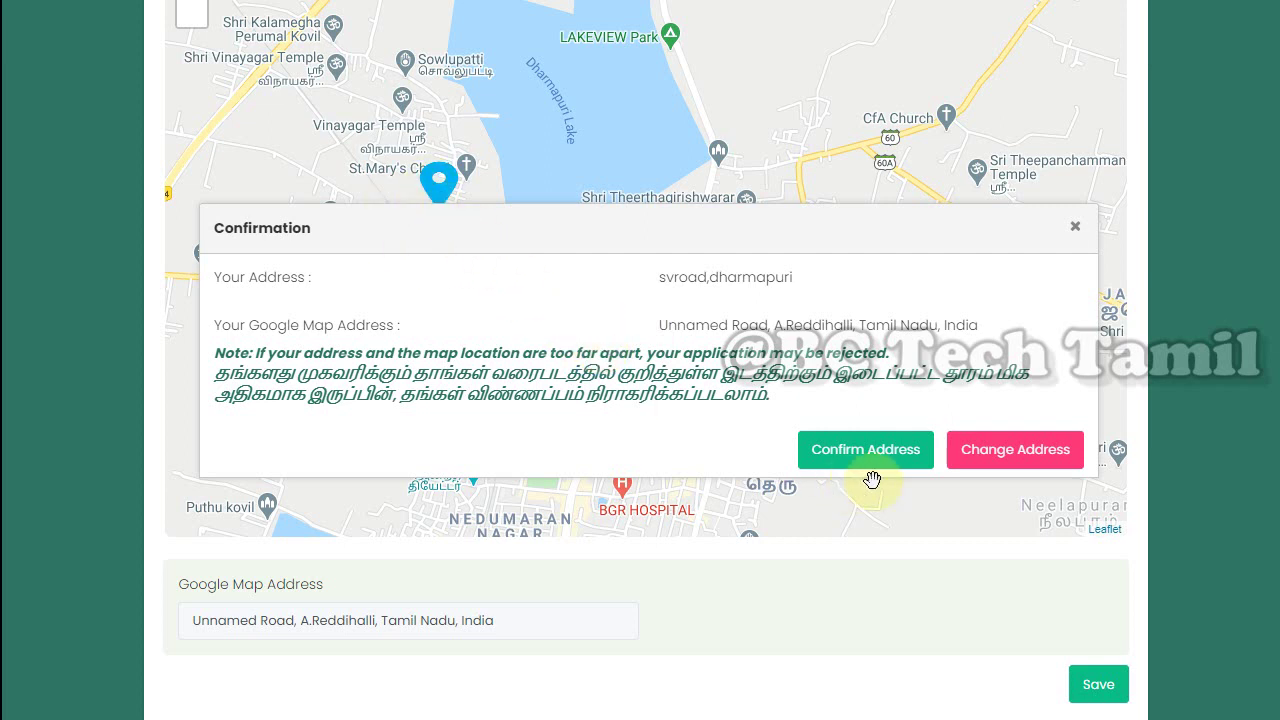
click(846, 452)
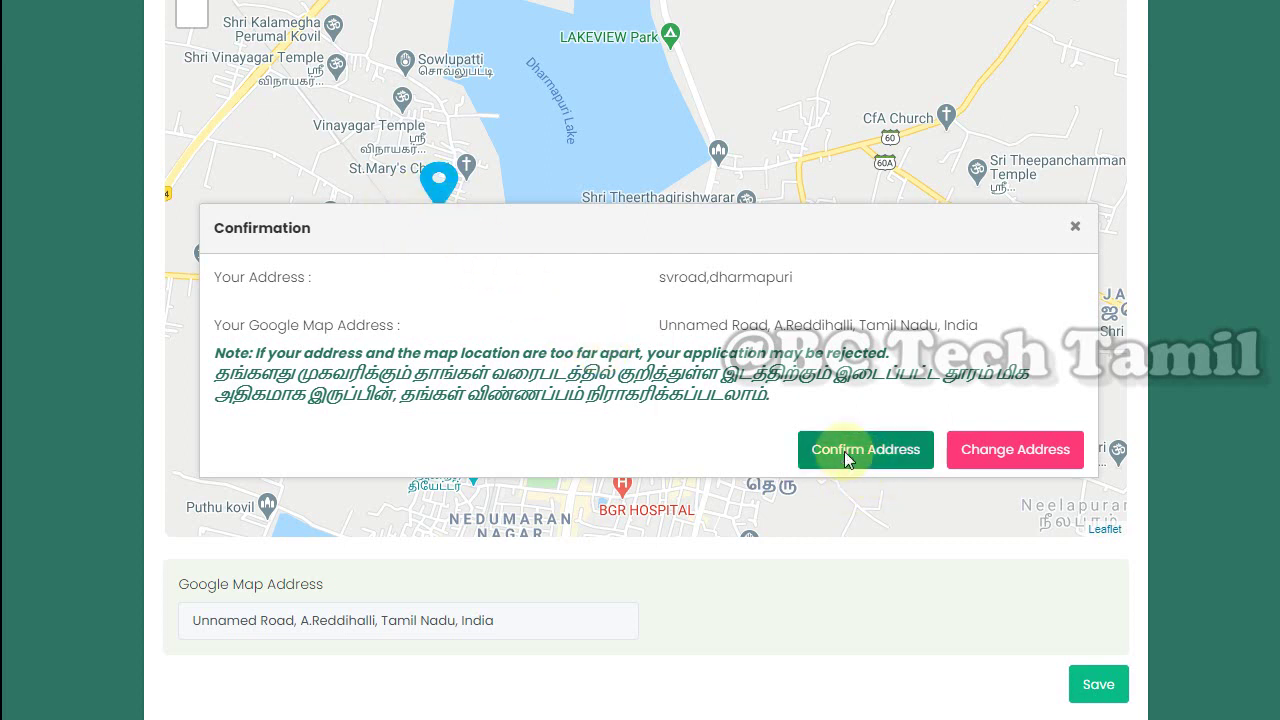
Check the upload size limits for Parent ID, Address Proof and Income Certificate documents
scroll(684, 452, down, 1)
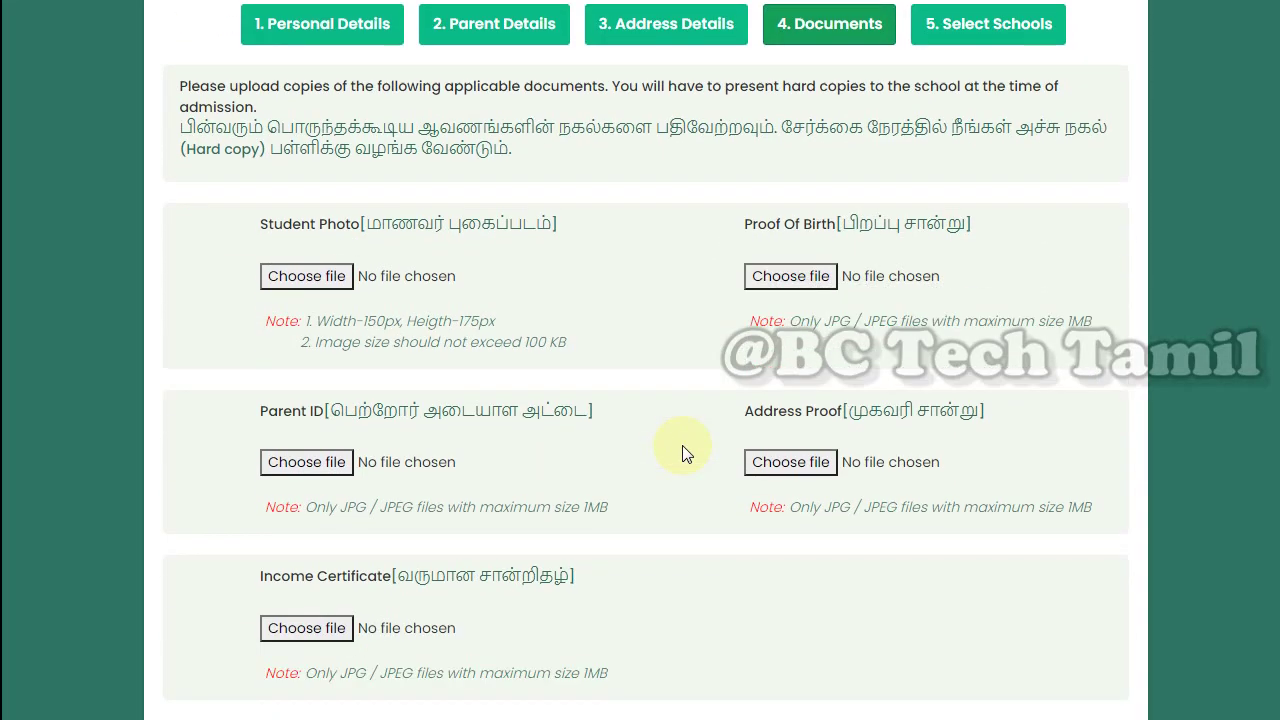
scroll(682, 445, down, 1)
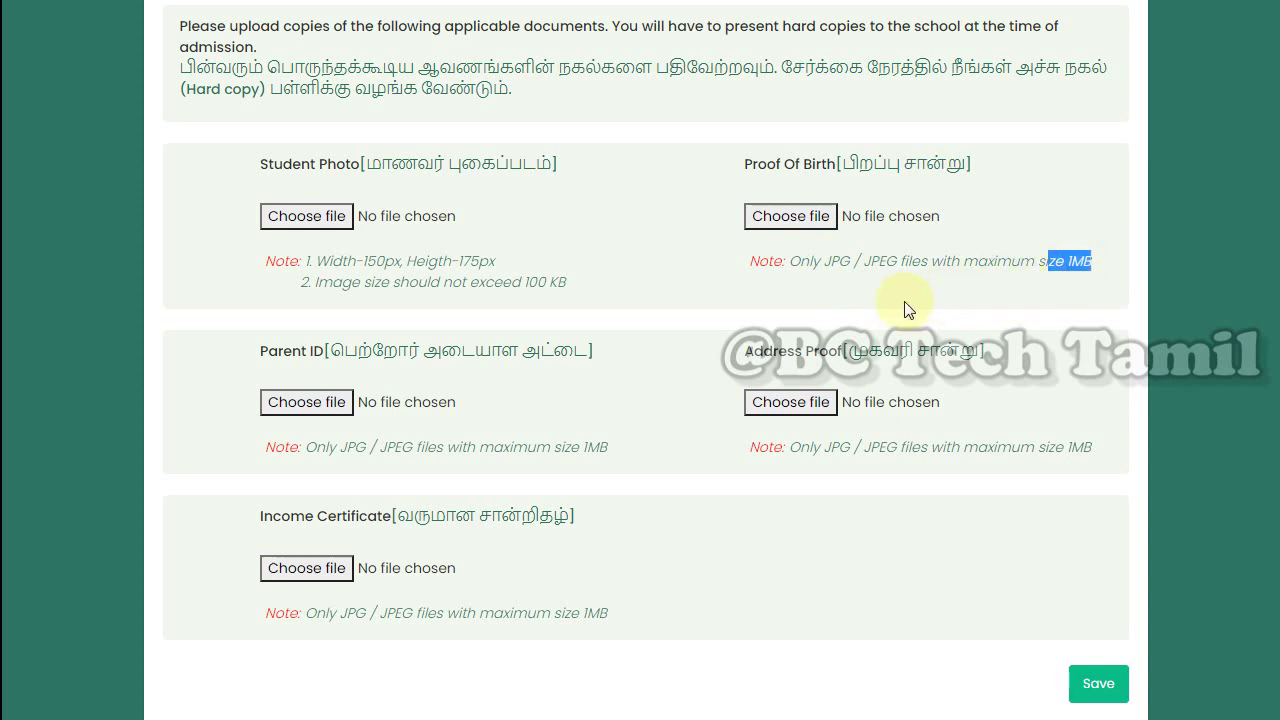
click(691, 336)
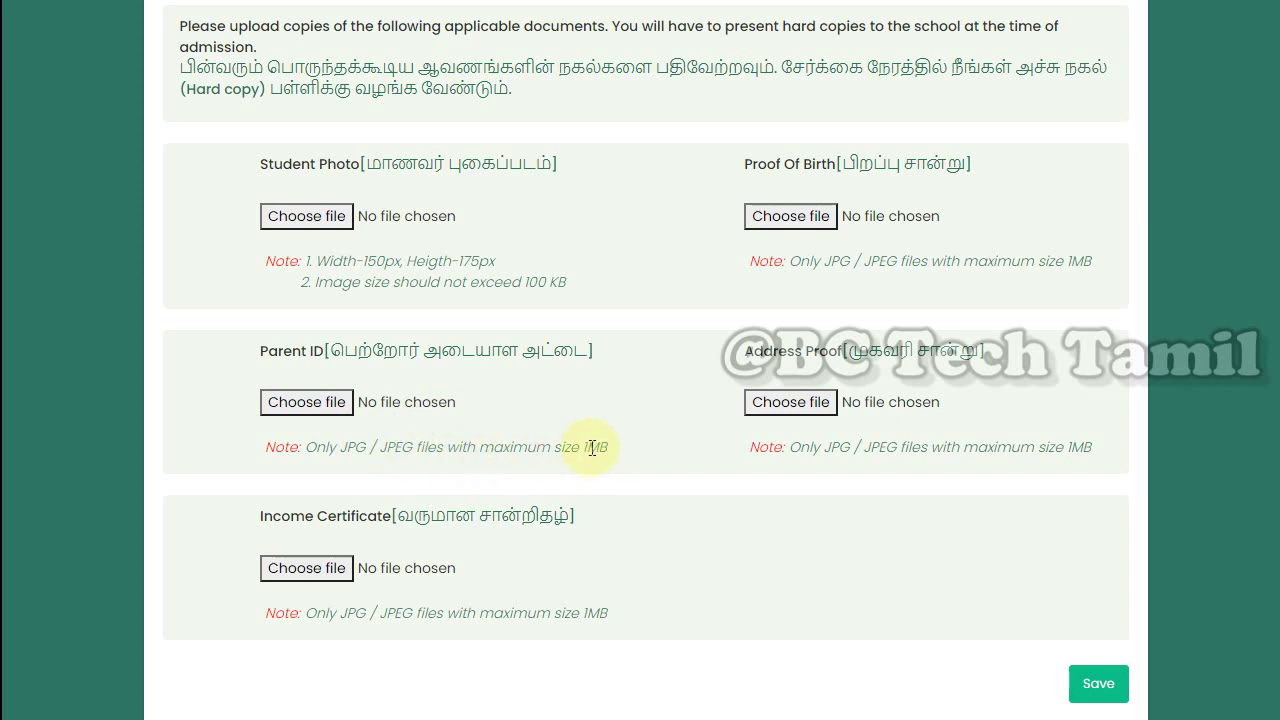
drag(586, 447, 598, 447)
click(670, 453)
drag(1054, 452, 1093, 452)
click(871, 440)
drag(262, 518, 578, 525)
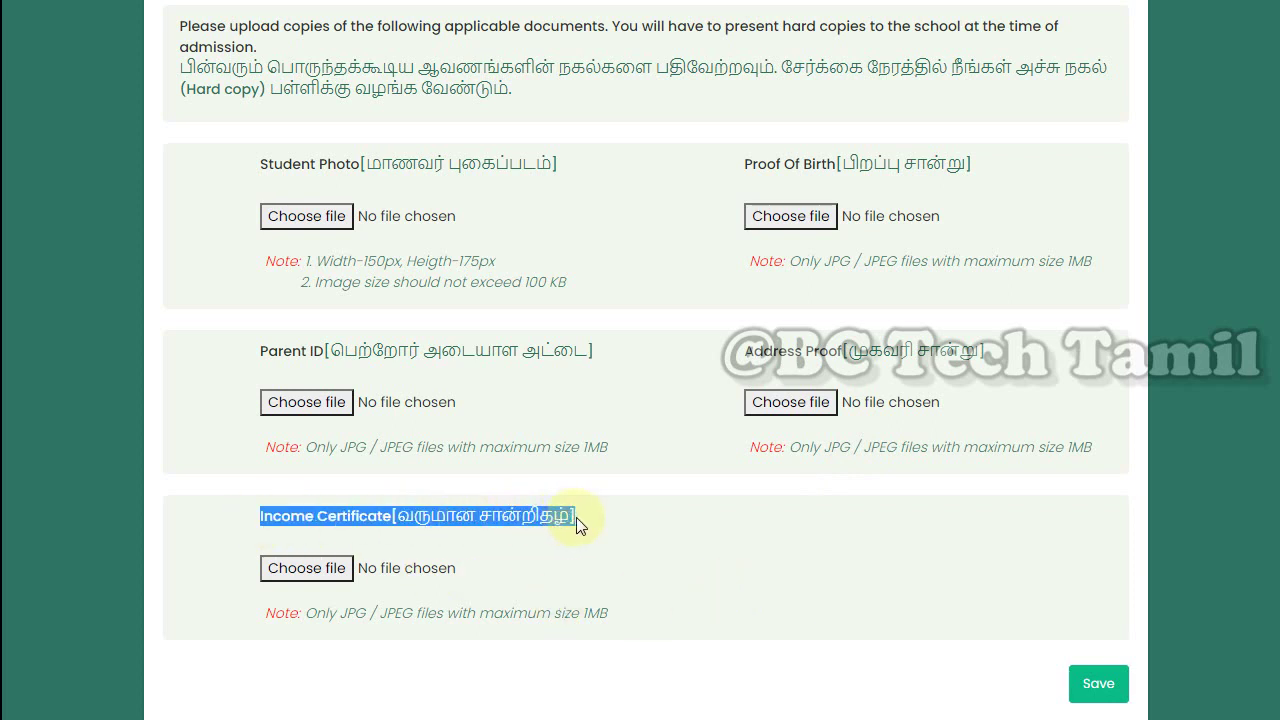
drag(580, 614, 609, 617)
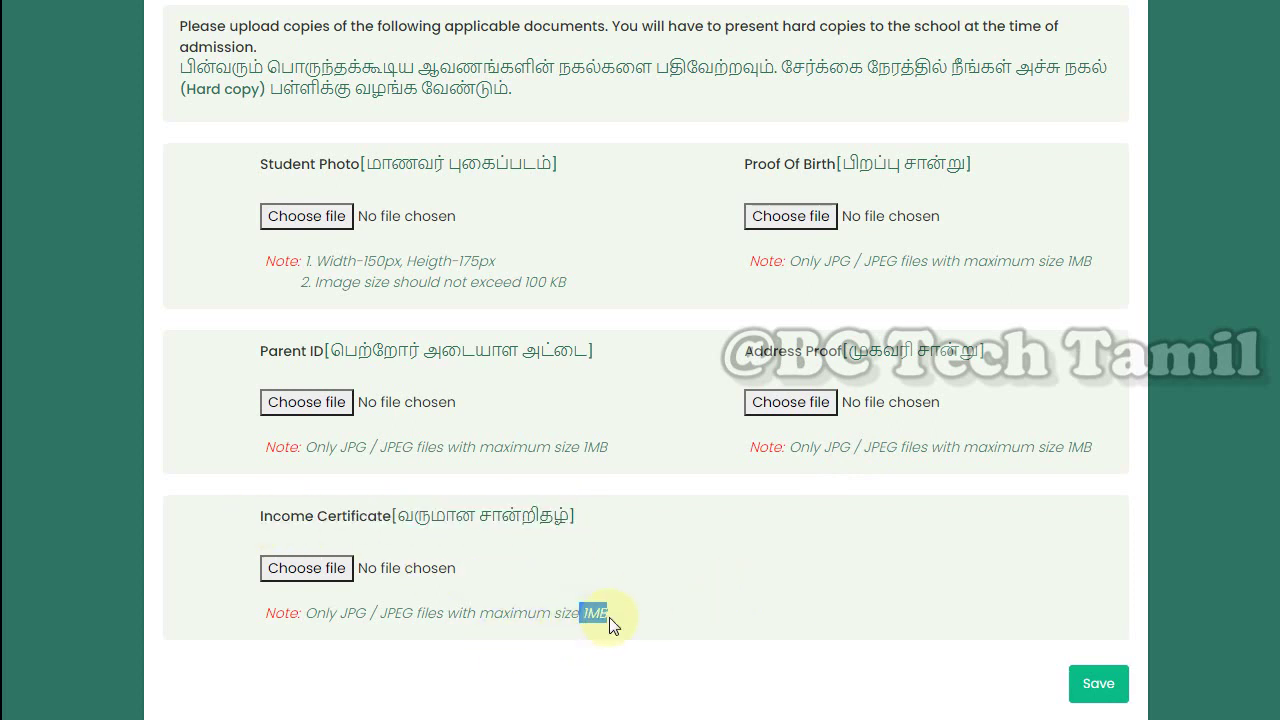
click(685, 616)
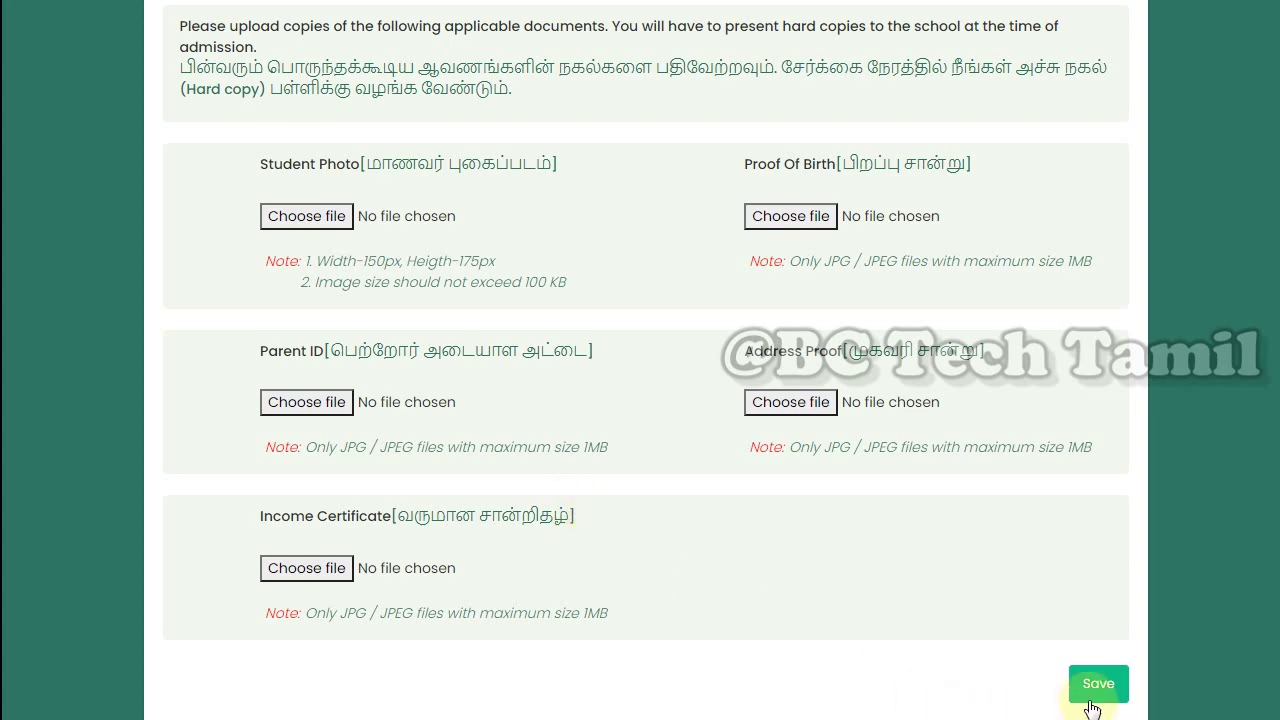
Save the attached SalutingEmoji.jpg photo and 3333.jpg documents
scroll(720, 597, up, 2)
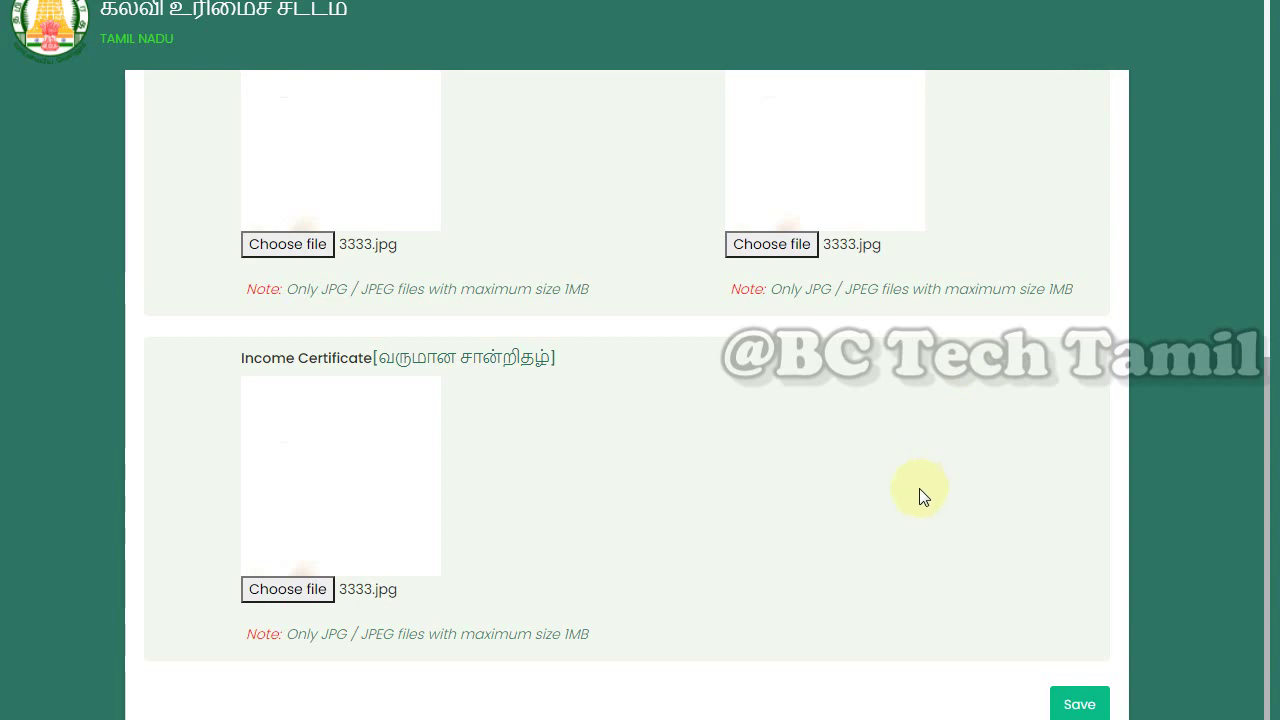
scroll(919, 488, up, 5)
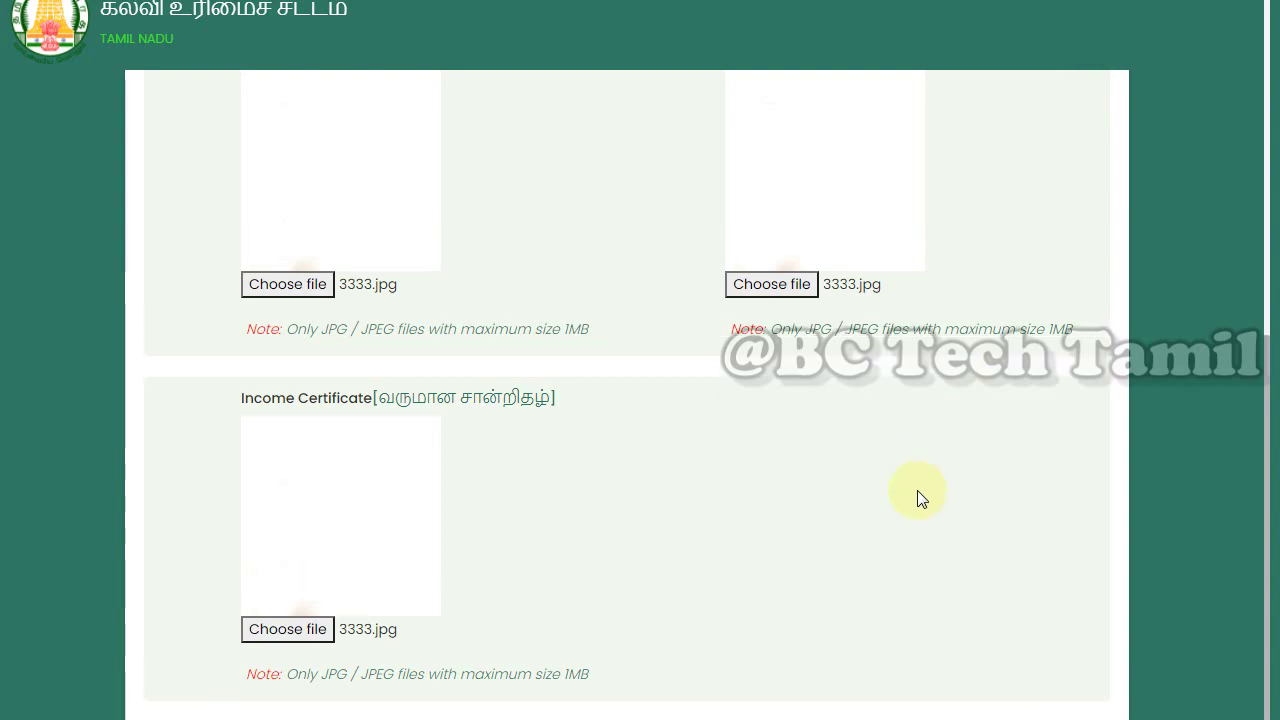
scroll(919, 497, down, 3)
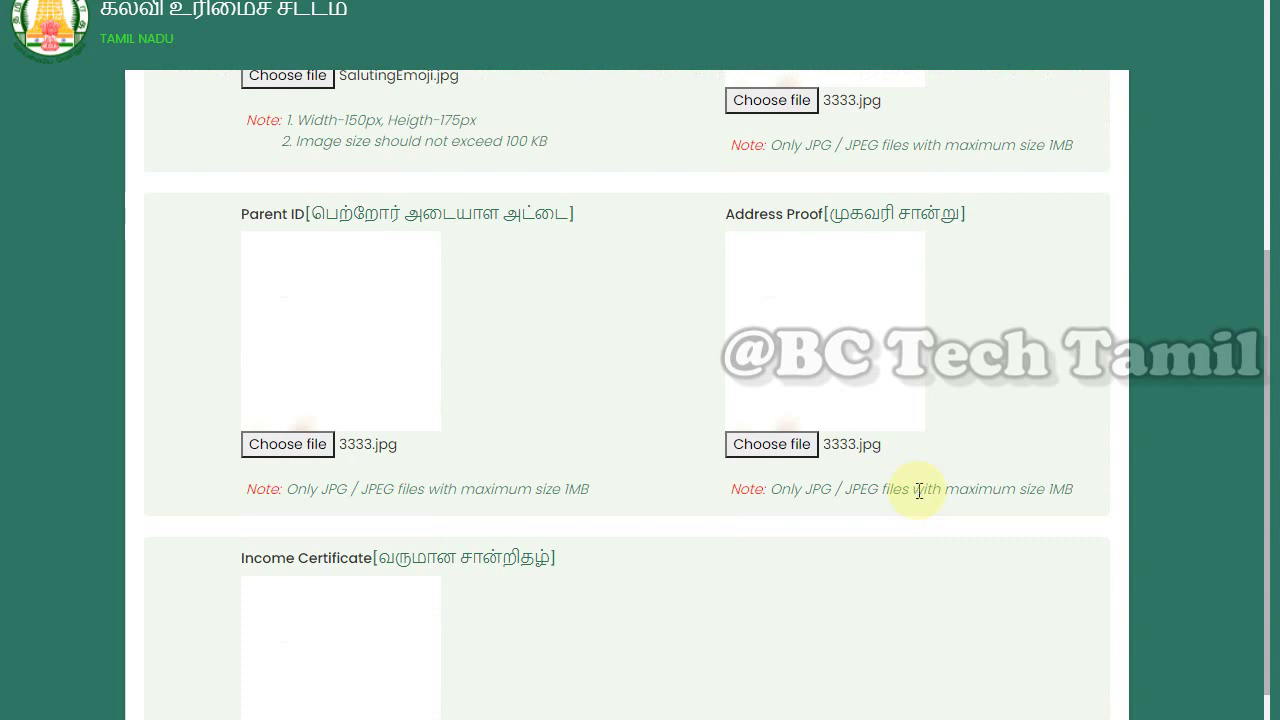
scroll(897, 512, up, 3)
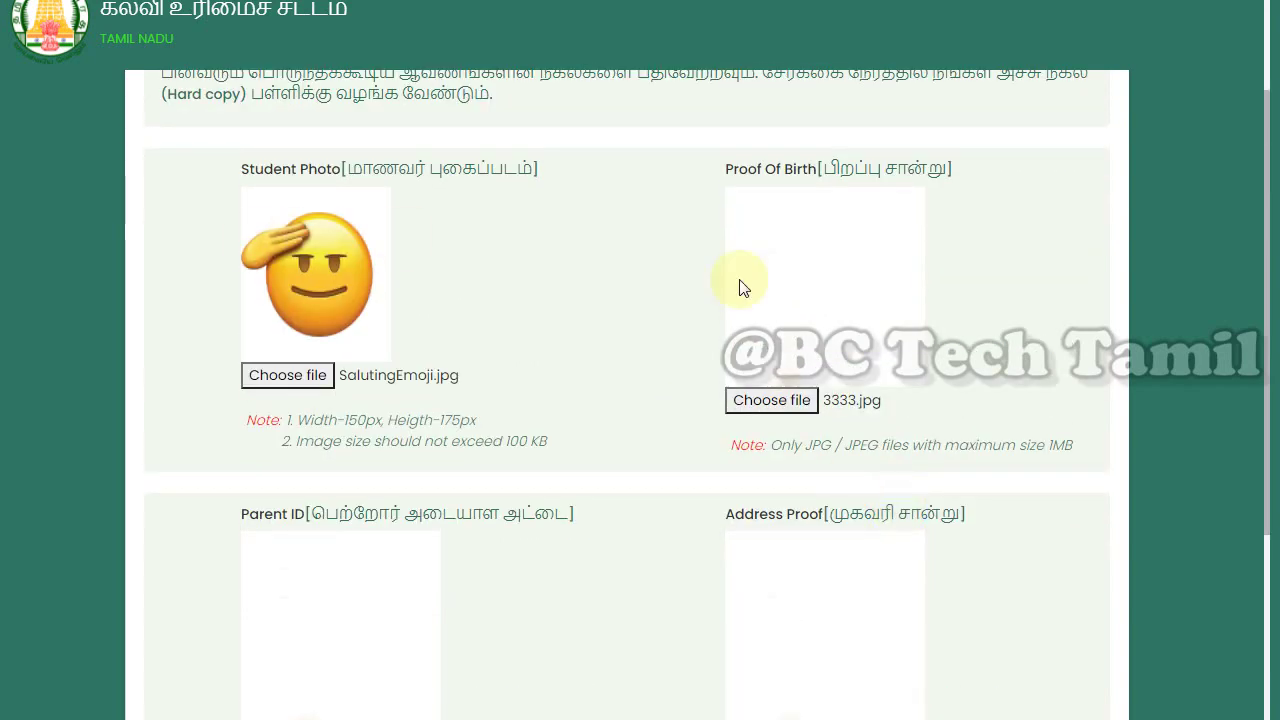
scroll(940, 458, down, 1)
scroll(940, 458, down, 1)
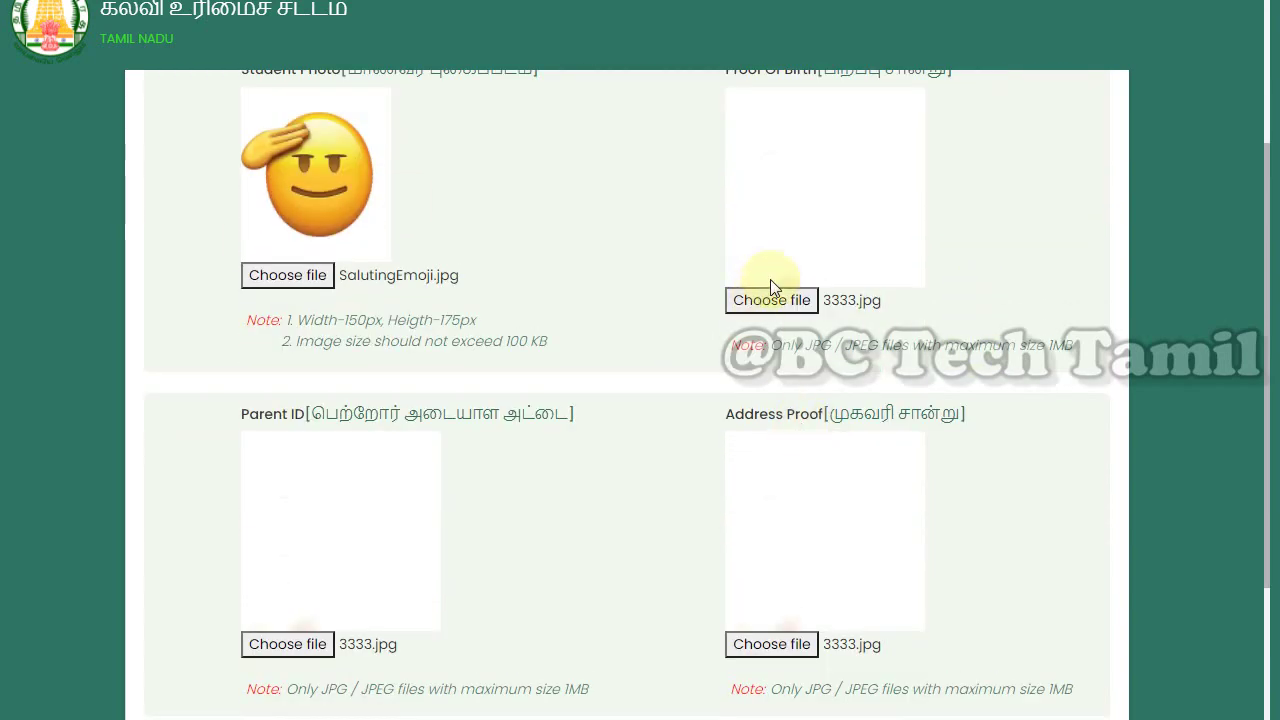
scroll(872, 442, down, 4)
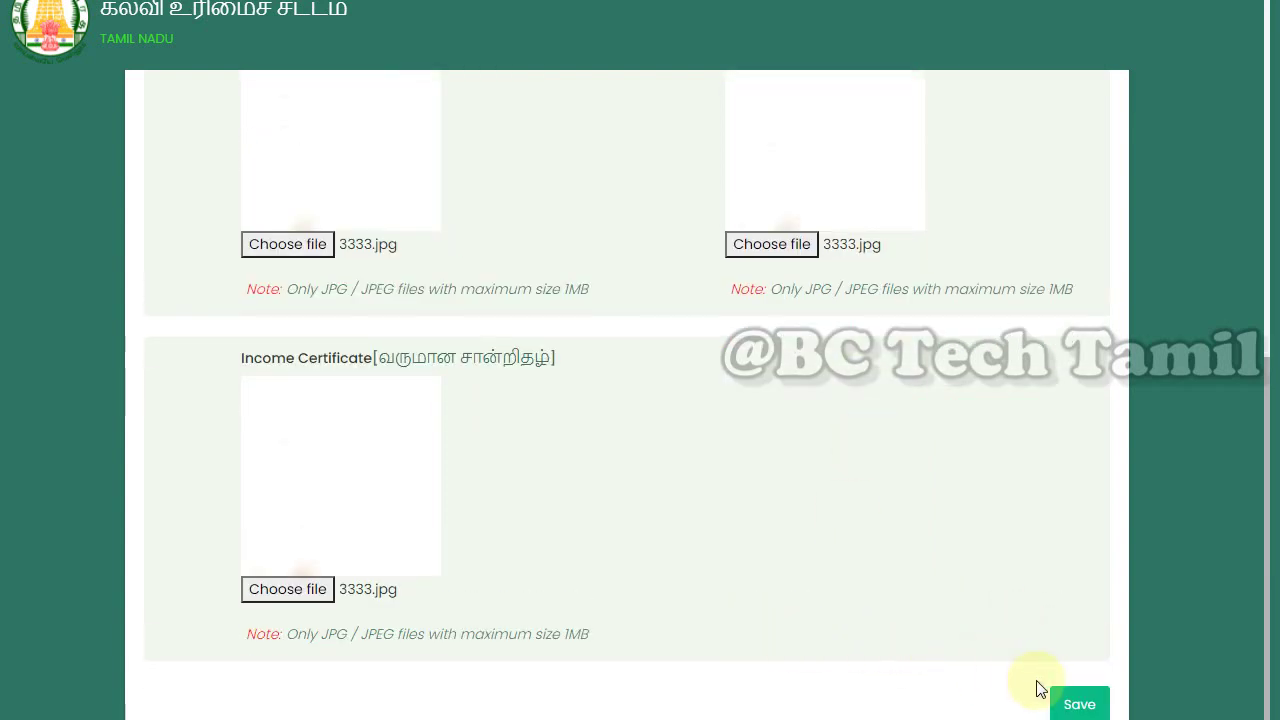
click(1076, 706)
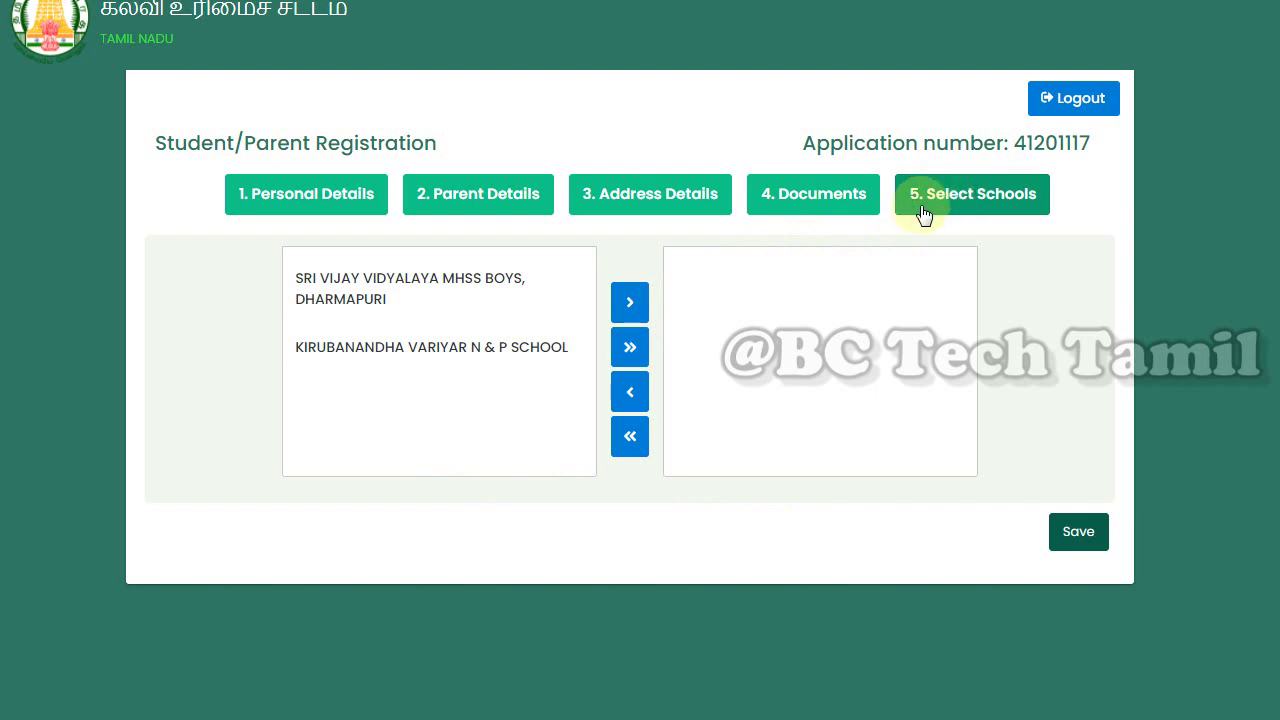
Move SRI VIJAY VIDYALAYA MHSS BOYS, DHARMAPURI and KIRUBANANDHA VARIYAR N & P SCHOOL to chosen schools and save
click(343, 280)
click(629, 302)
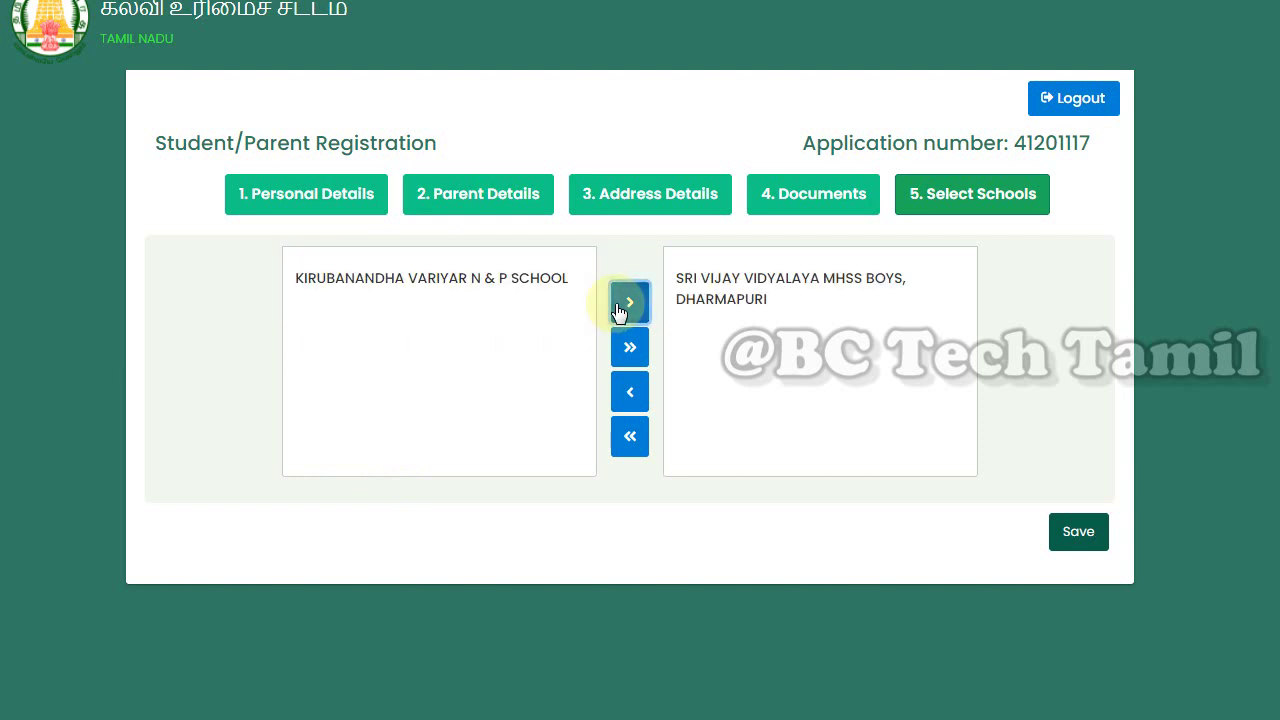
click(440, 281)
click(629, 302)
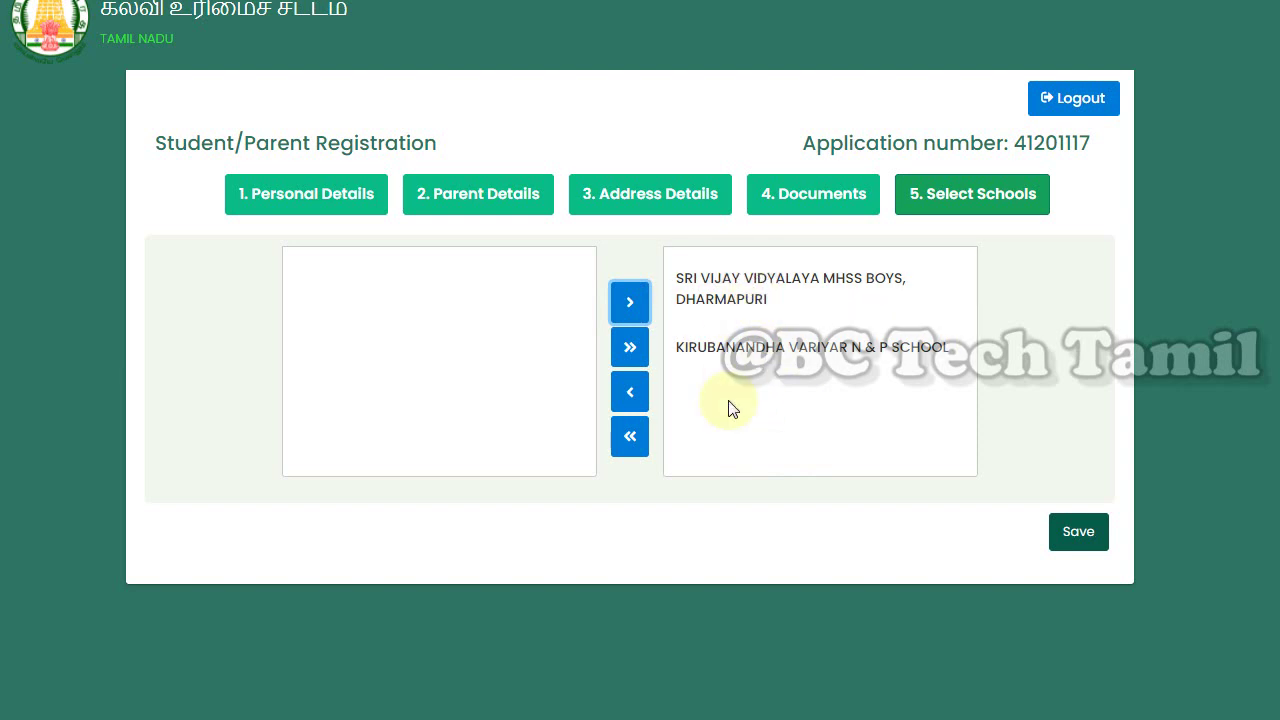
click(1086, 541)
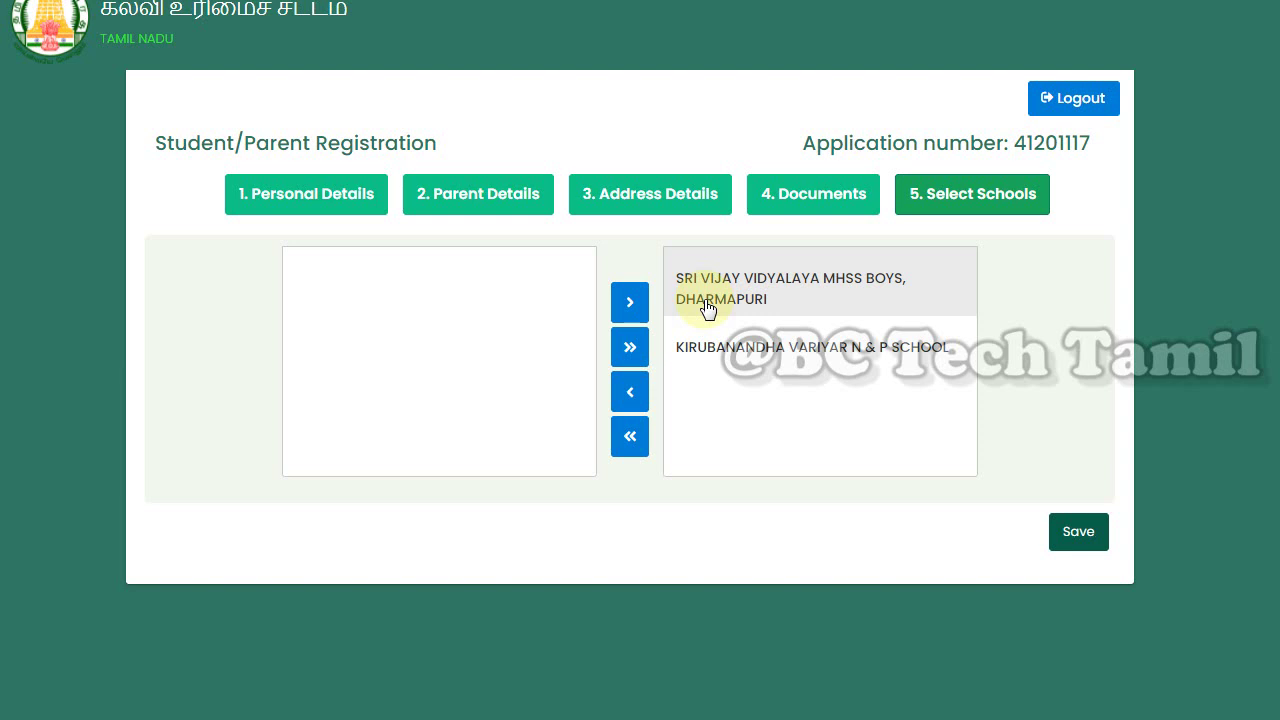
In Address Details, move the home marker to Agaramel and submit the landmark address
click(640, 205)
scroll(1017, 495, down, 2)
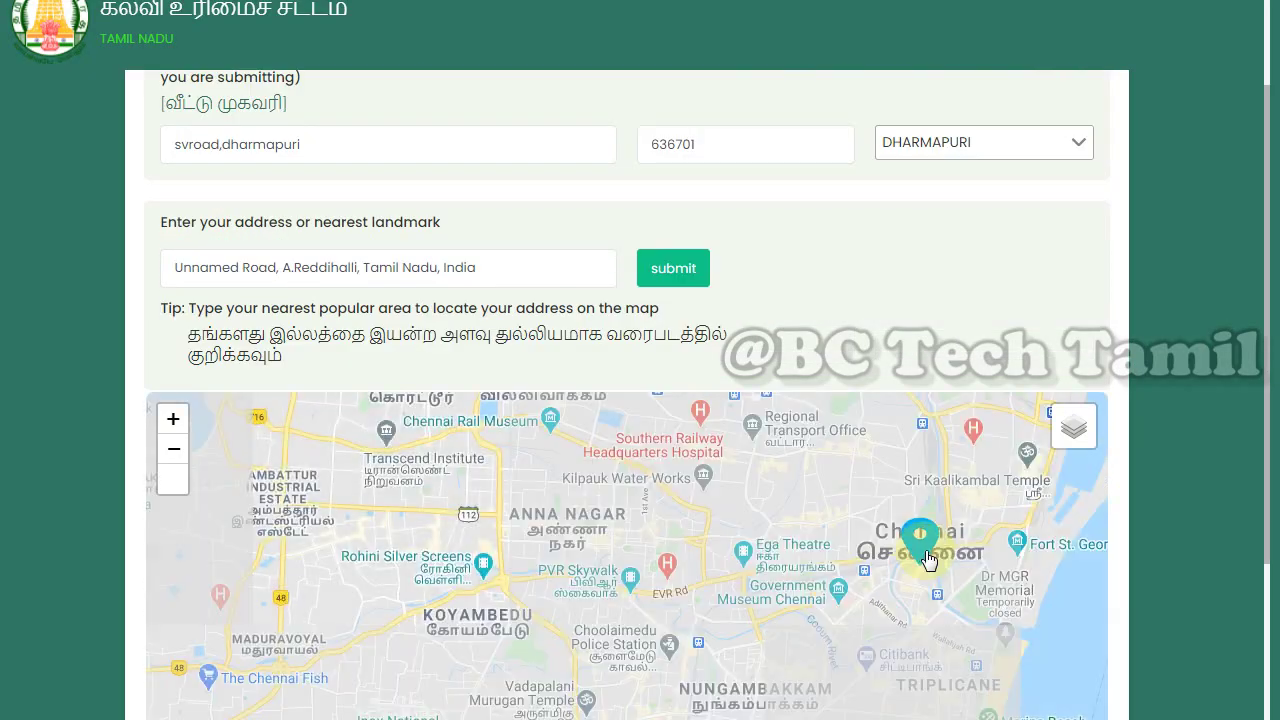
mouse_move(914, 548)
mouse_down()
mouse_move(660, 547)
mouse_move(872, 532)
mouse_move(745, 492)
mouse_move(780, 500)
mouse_up()
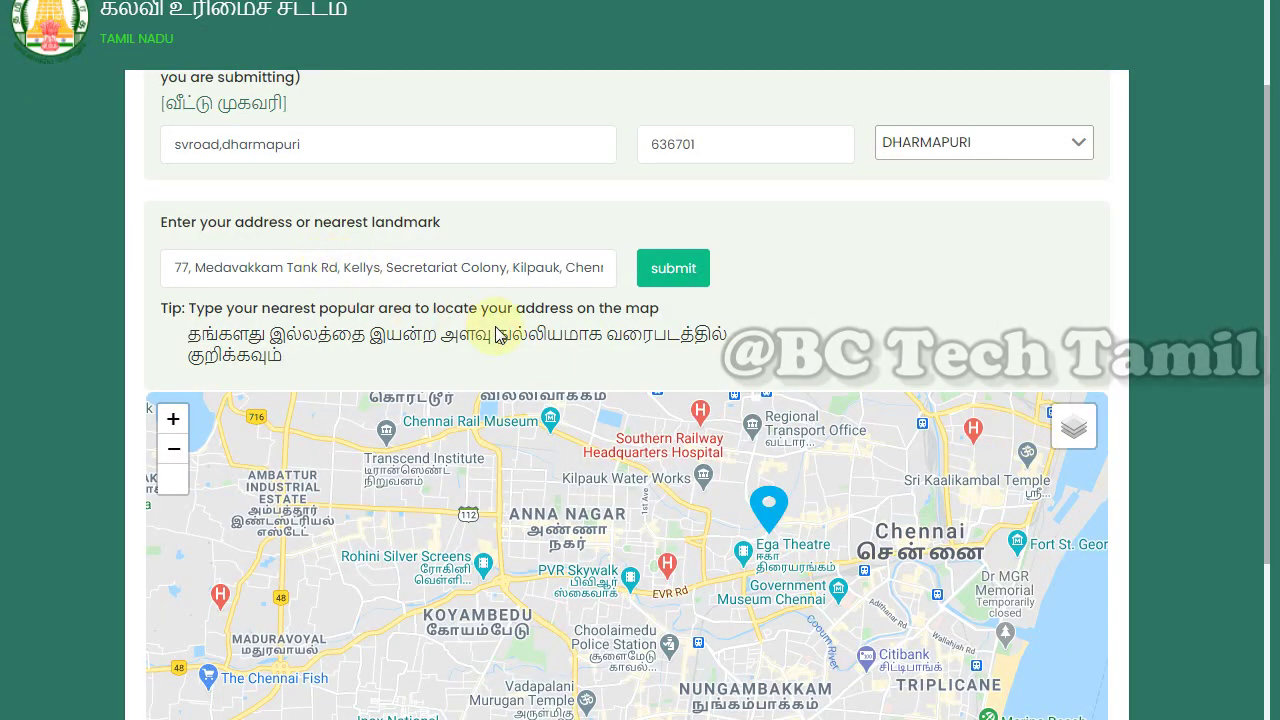
mouse_move(767, 507)
mouse_down()
mouse_move(790, 497)
mouse_move(540, 568)
mouse_up()
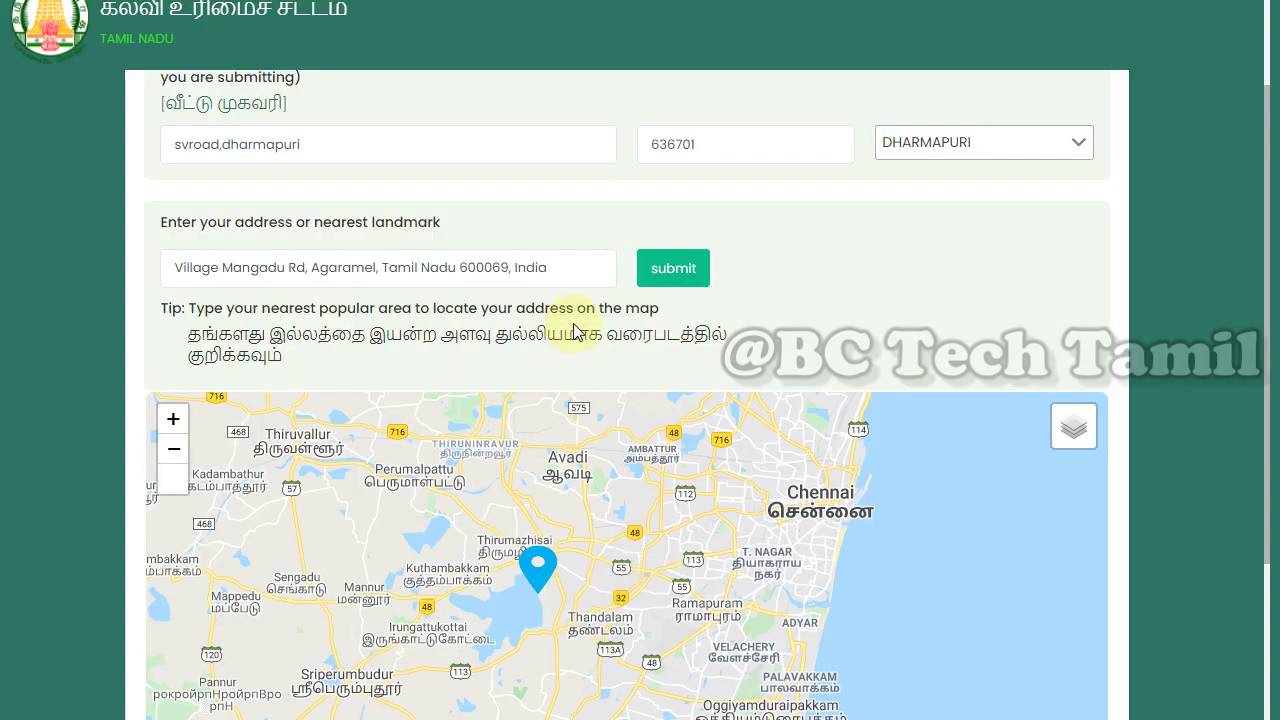
drag(590, 270, 1, 245)
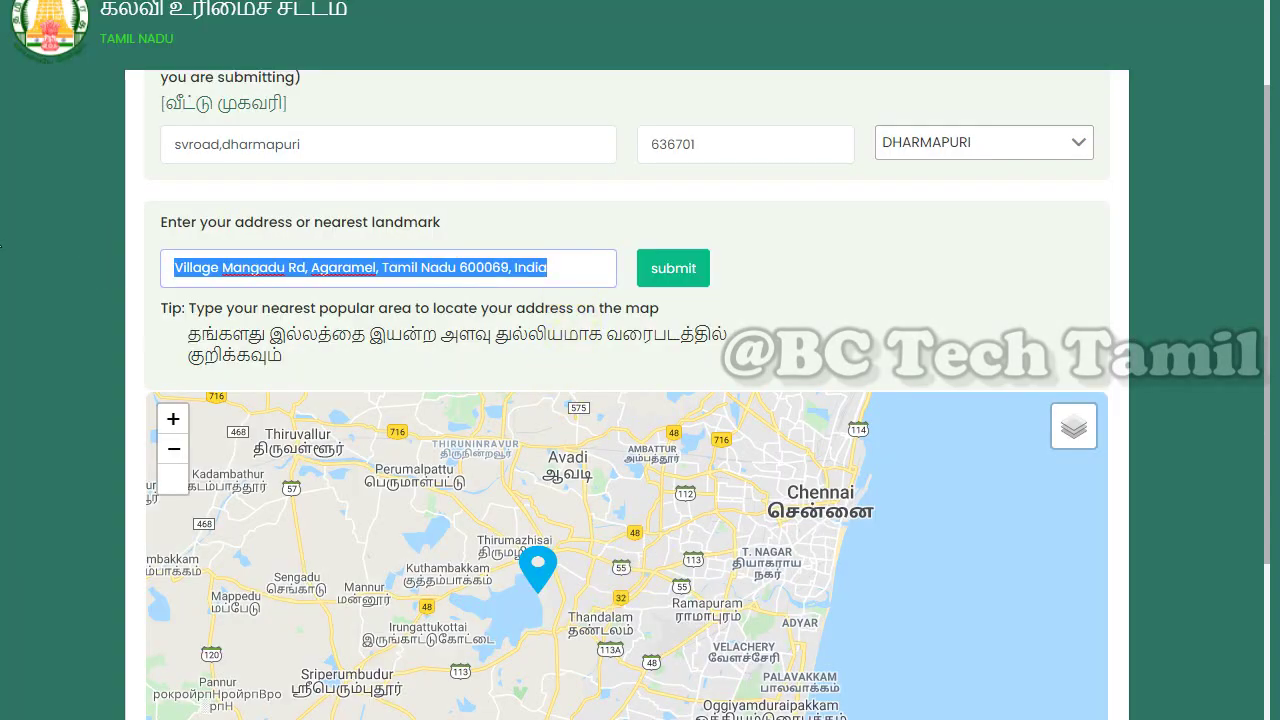
click(673, 280)
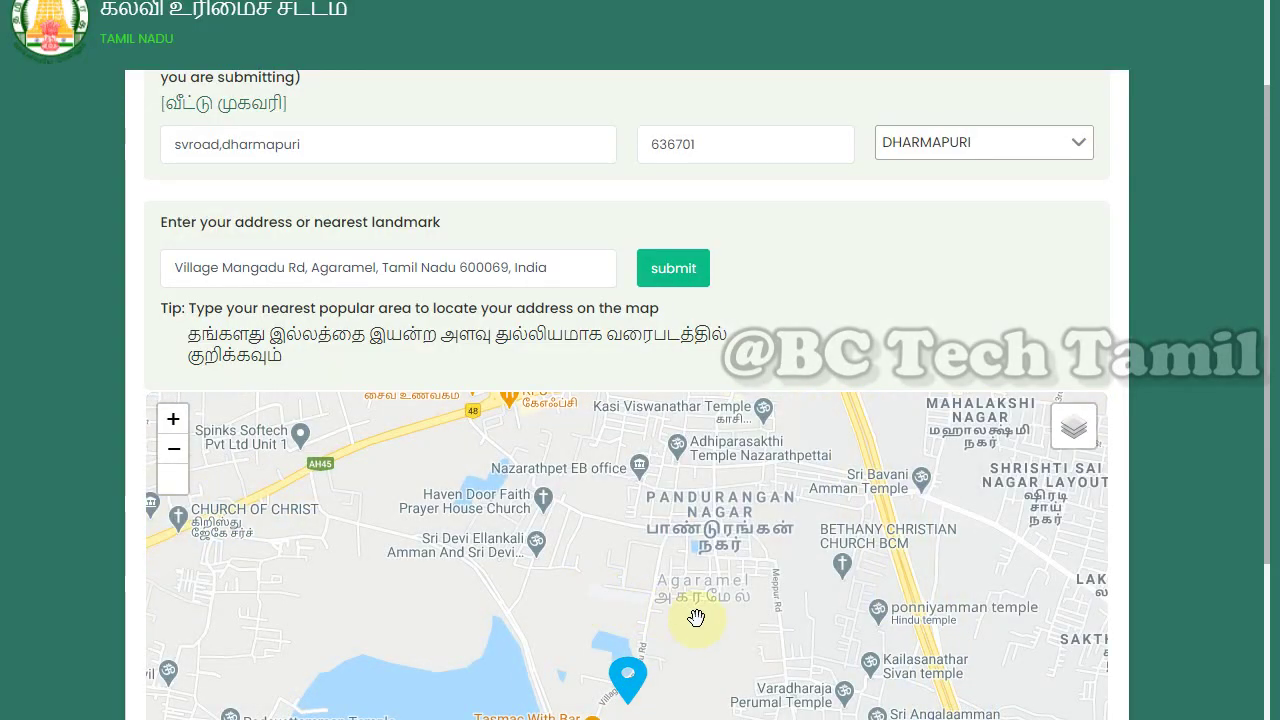
Save and confirm the map address Village Mangadu Rd, Agaramel, Tamil Nadu 600069
drag(697, 617, 697, 566)
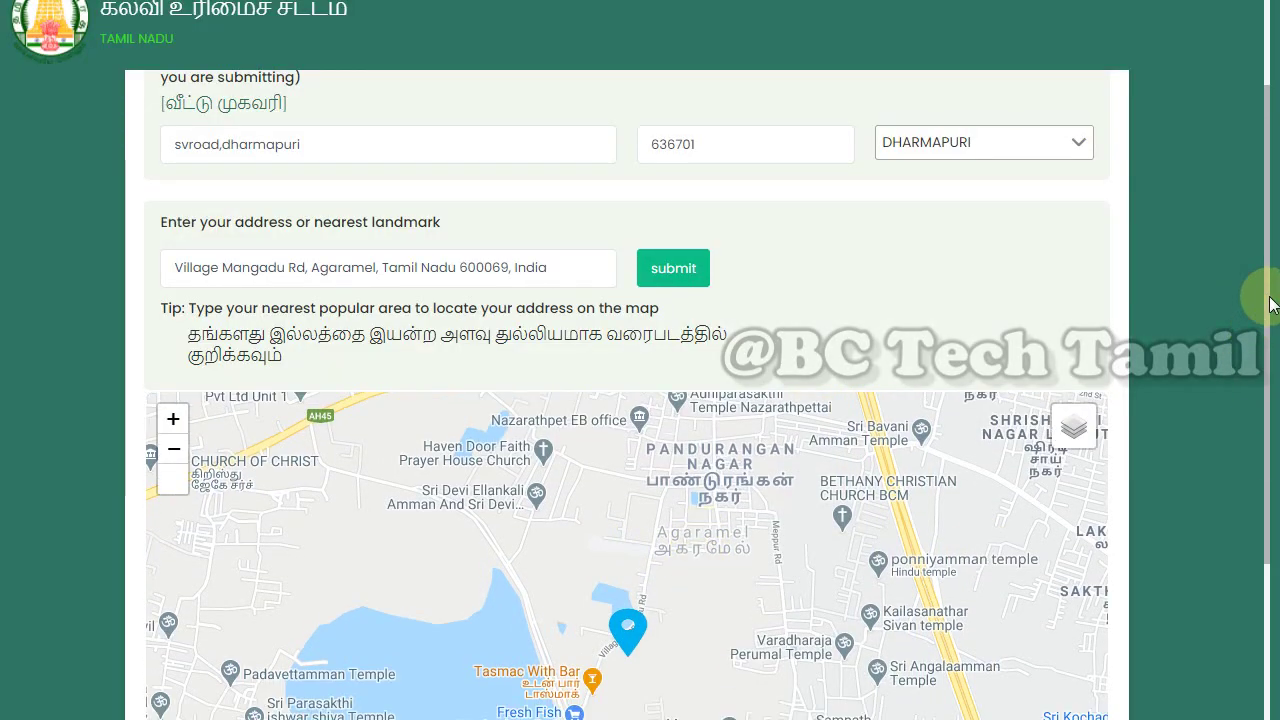
drag(1272, 300, 1268, 617)
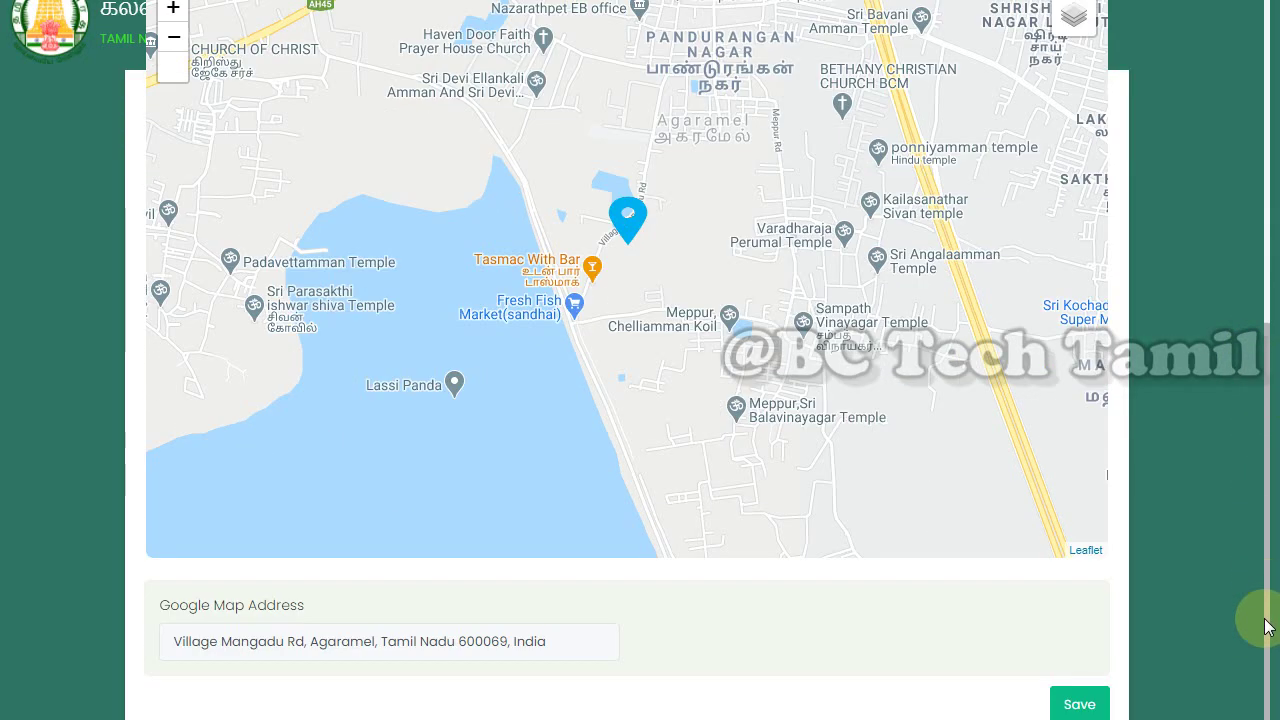
click(1080, 702)
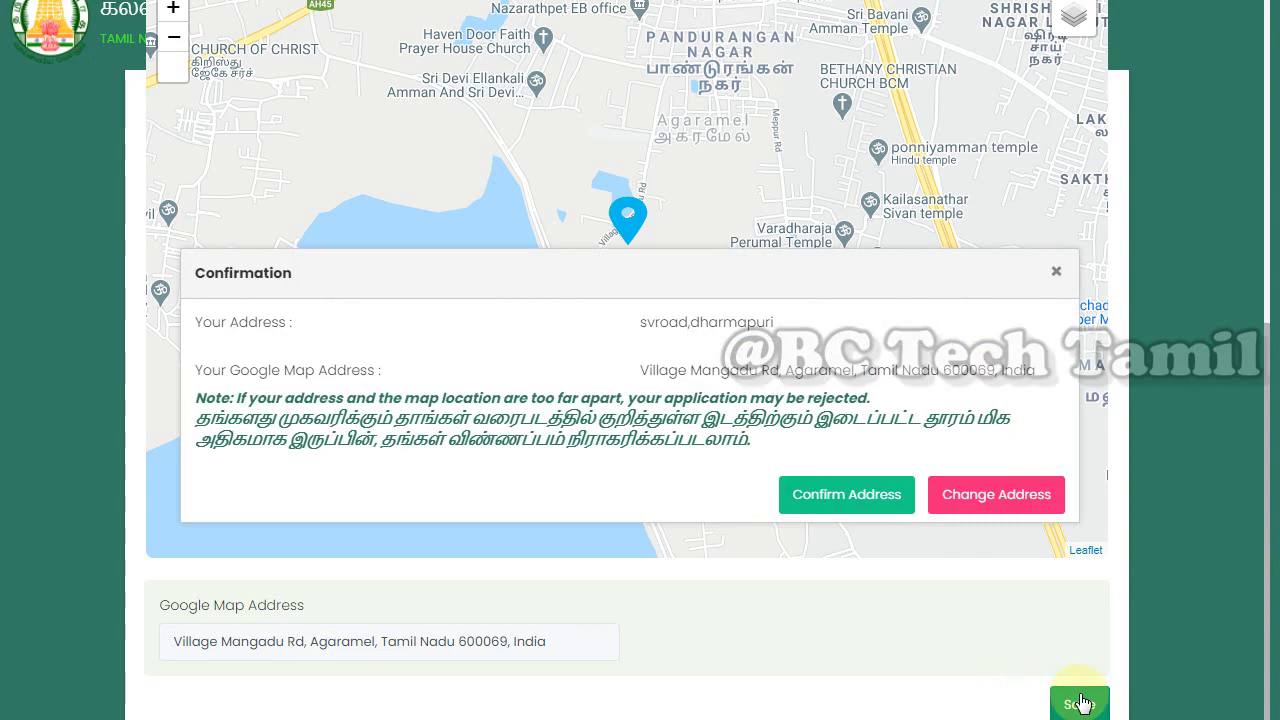
click(846, 508)
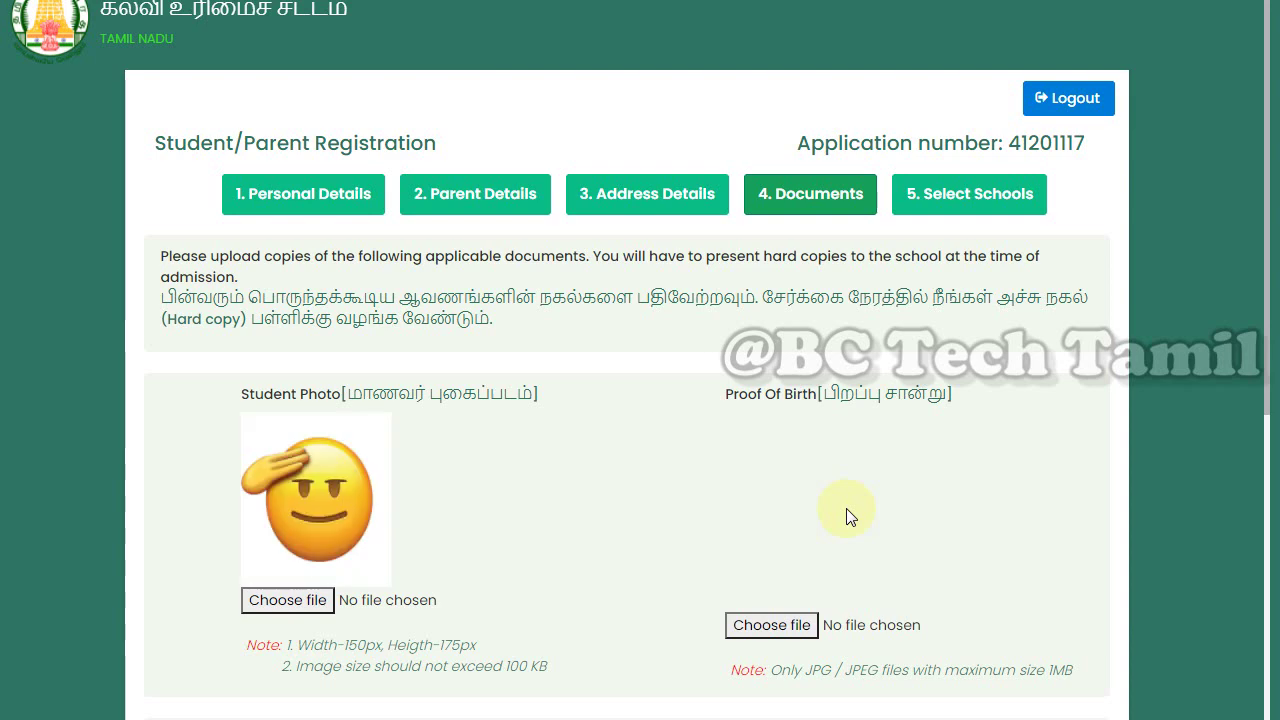
scroll(850, 560, down, 7)
Save documents, then choose M.S.J.M. HinduVid MHSS as the school and save
click(1080, 704)
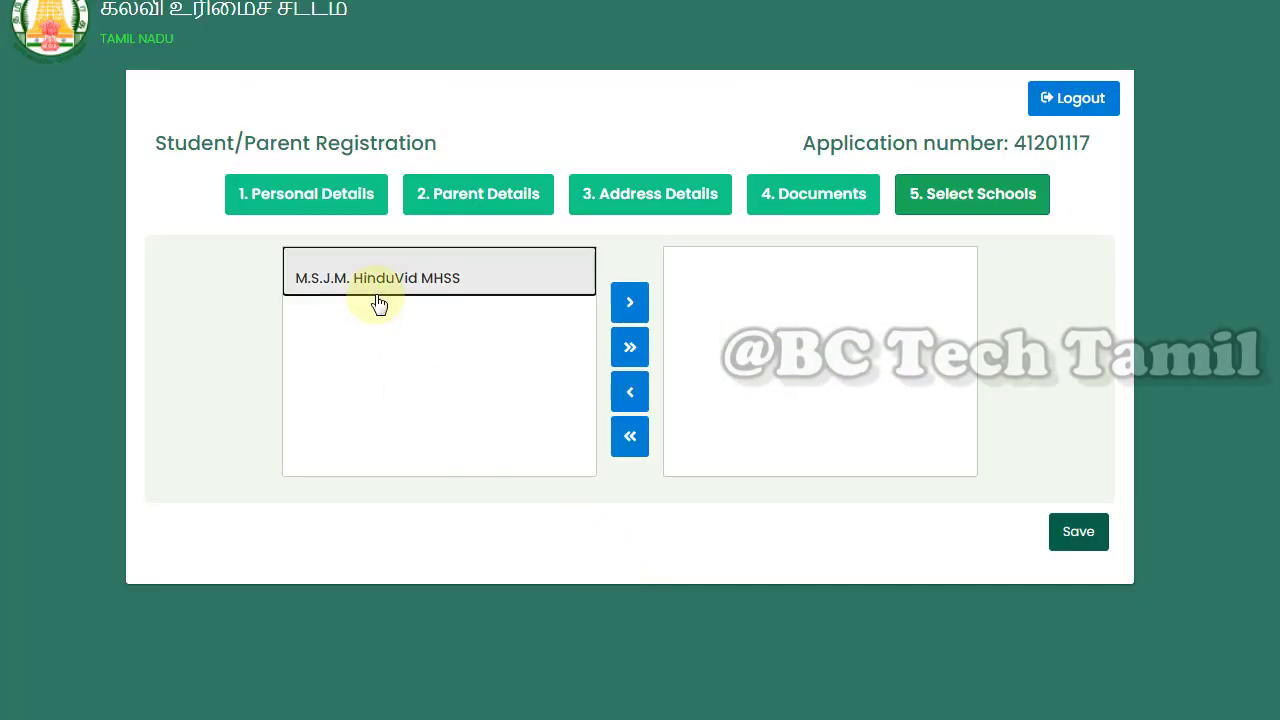
click(374, 290)
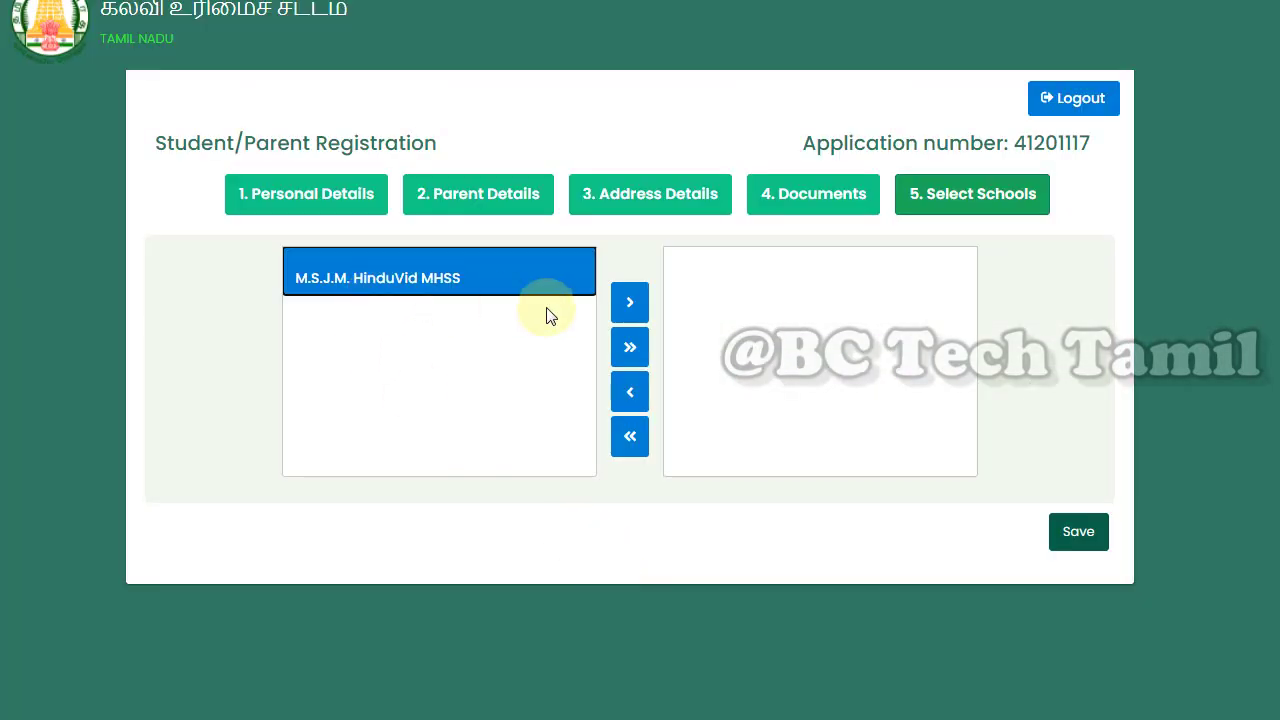
click(628, 303)
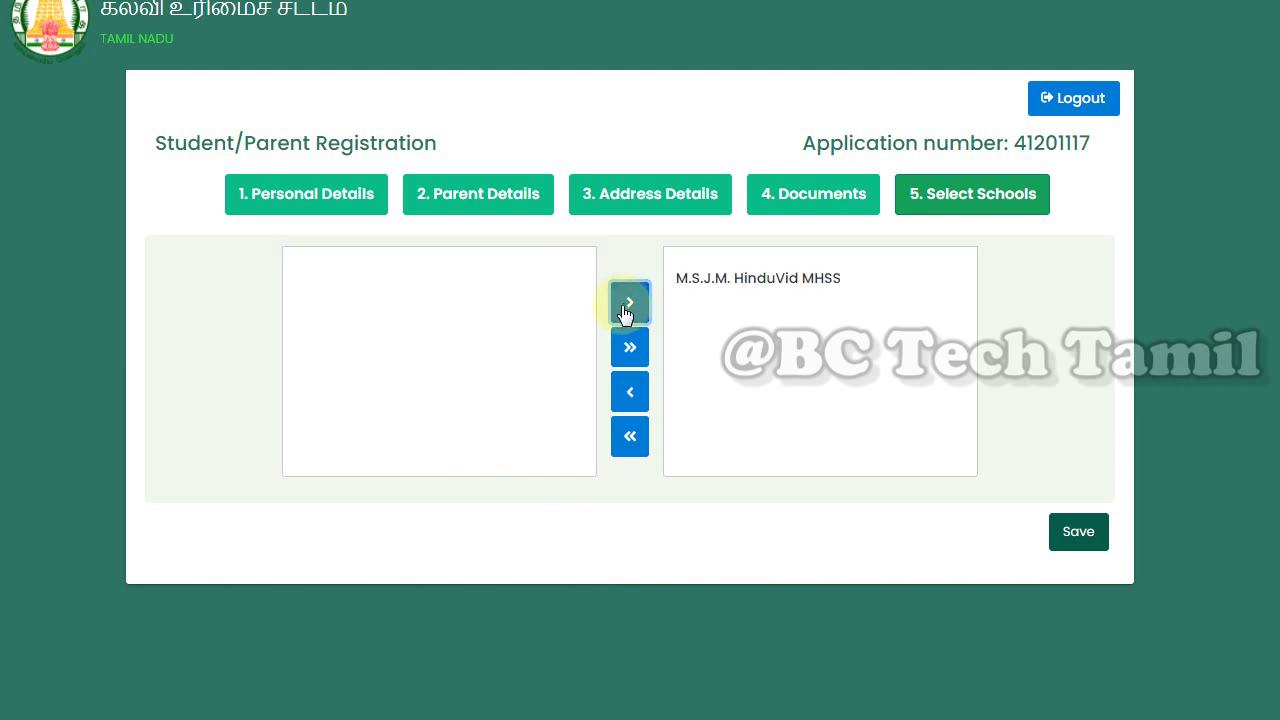
click(745, 268)
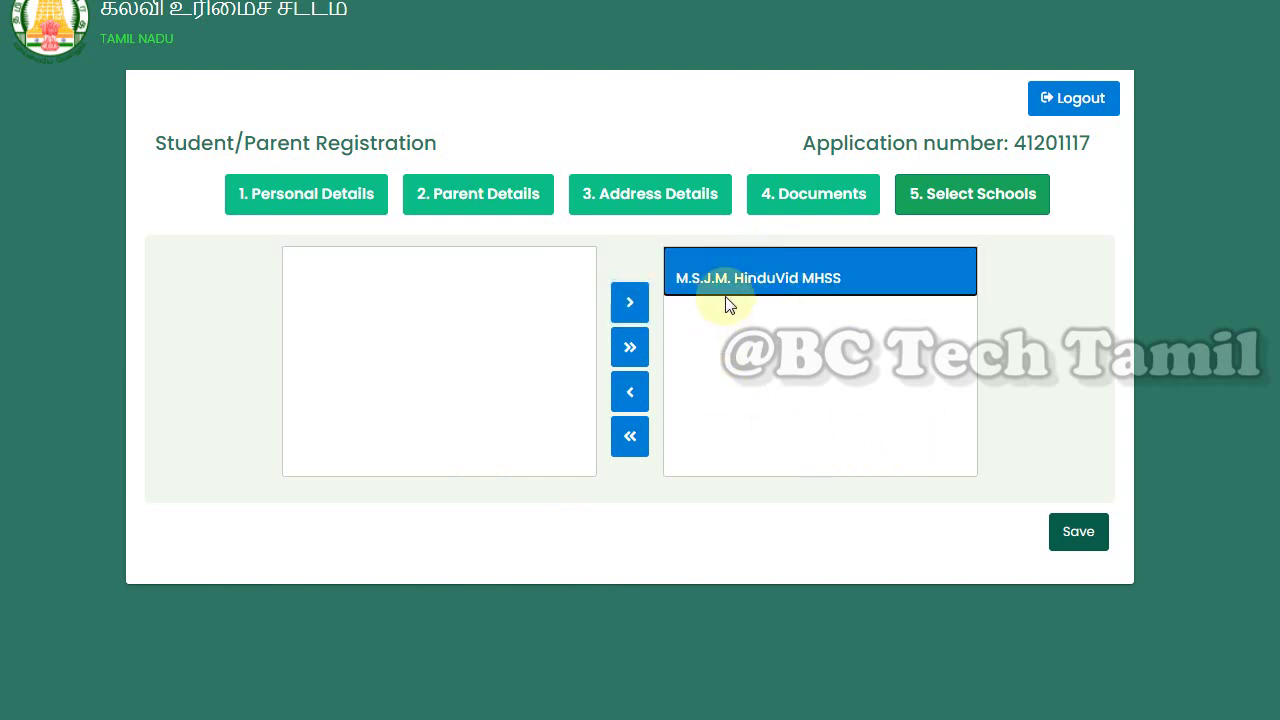
click(1078, 532)
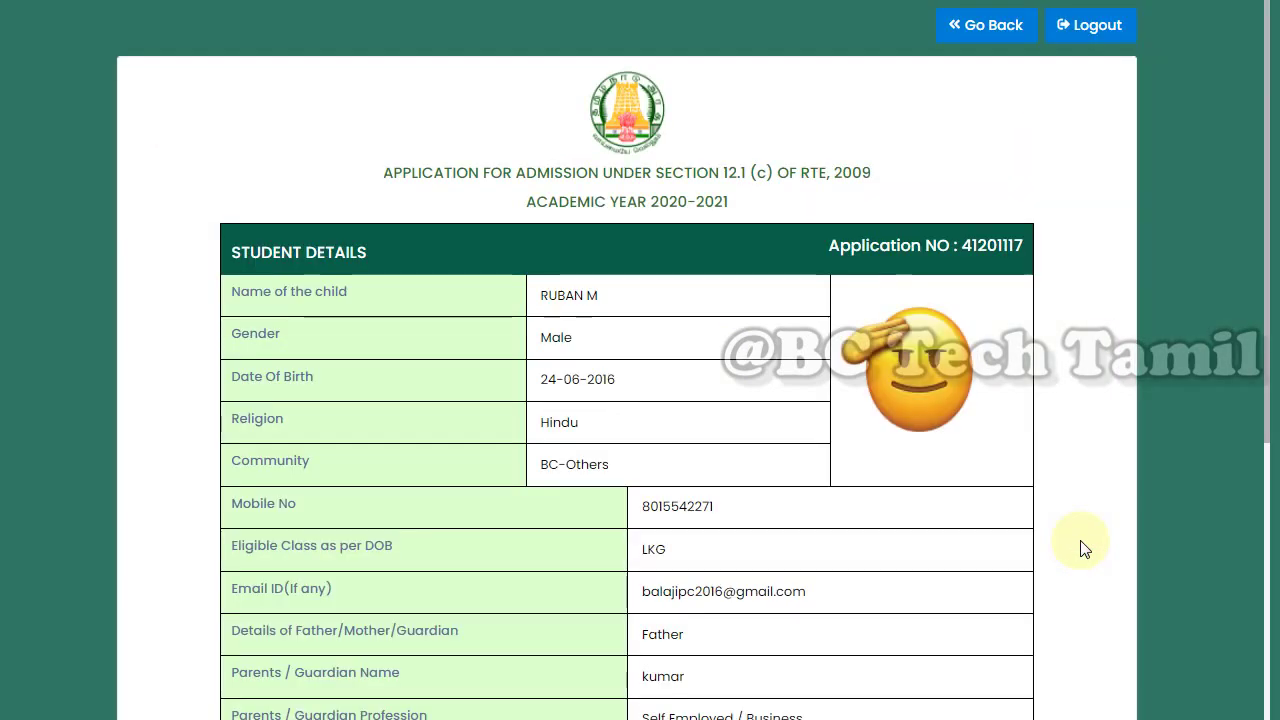
scroll(1051, 514, down, 6)
scroll(1054, 514, up, 1)
scroll(500, 420, down, 1)
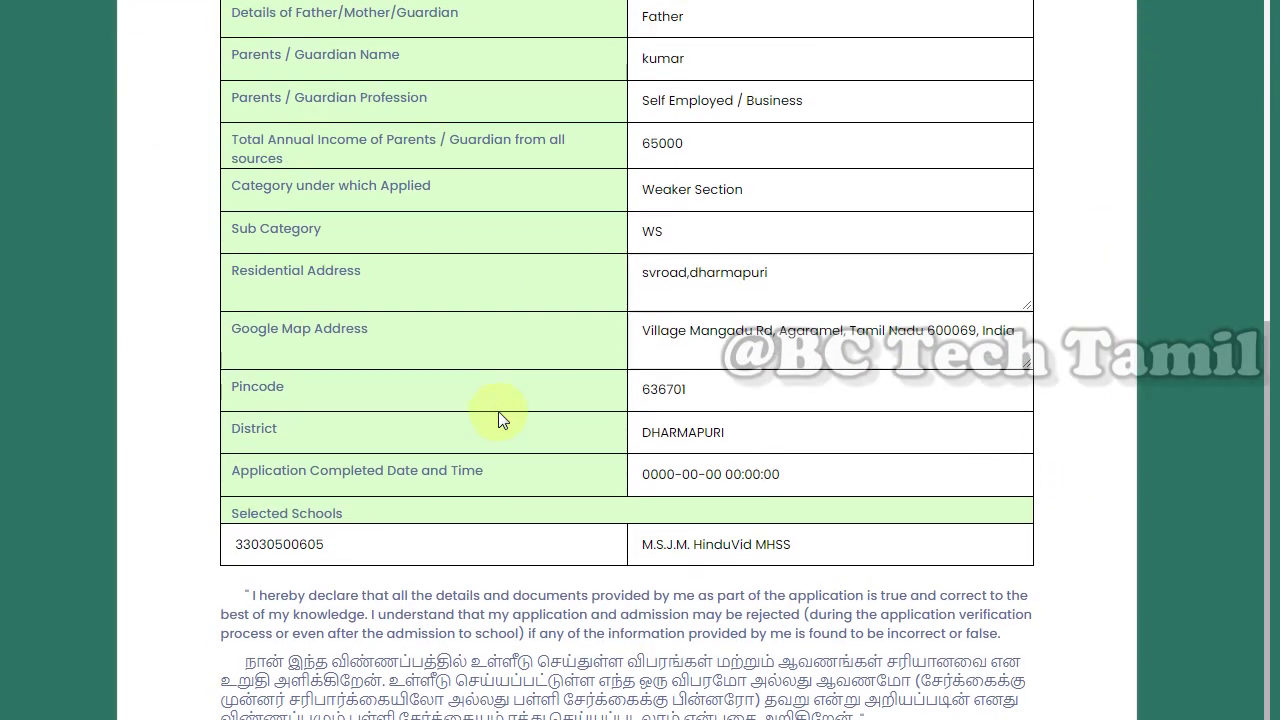
scroll(651, 651, up, 6)
scroll(648, 648, down, 6)
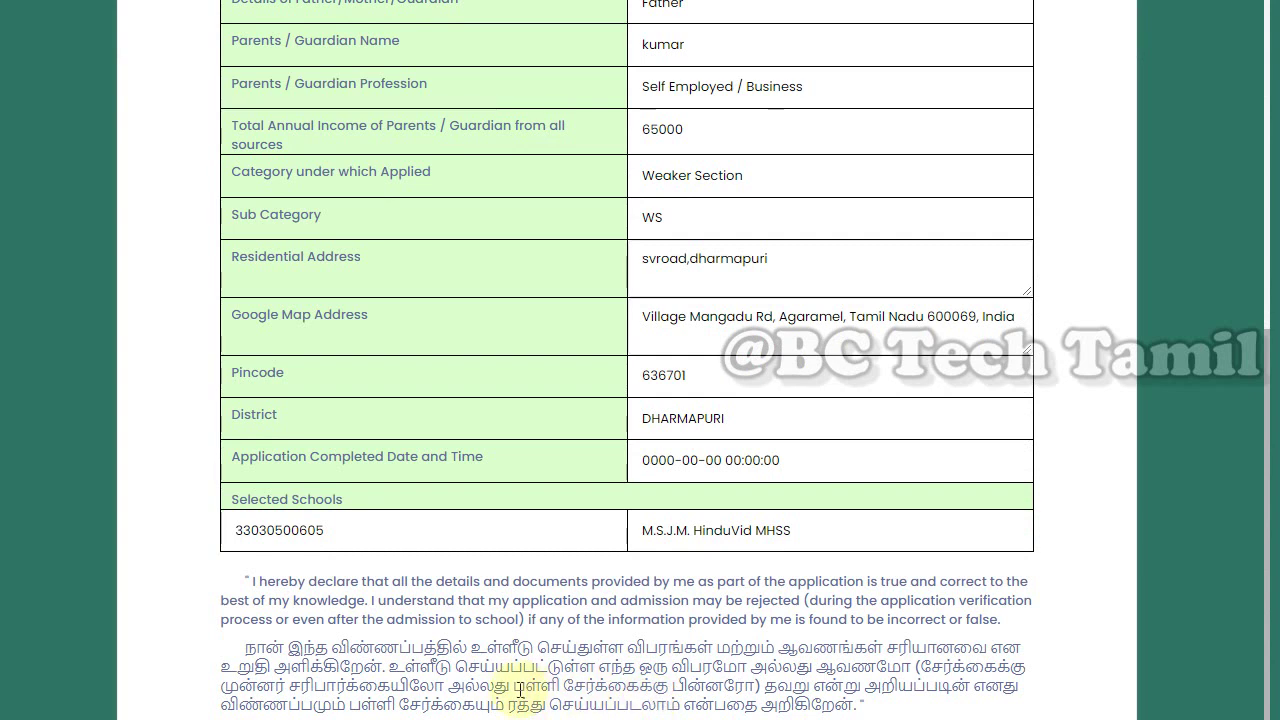
drag(643, 533, 806, 566)
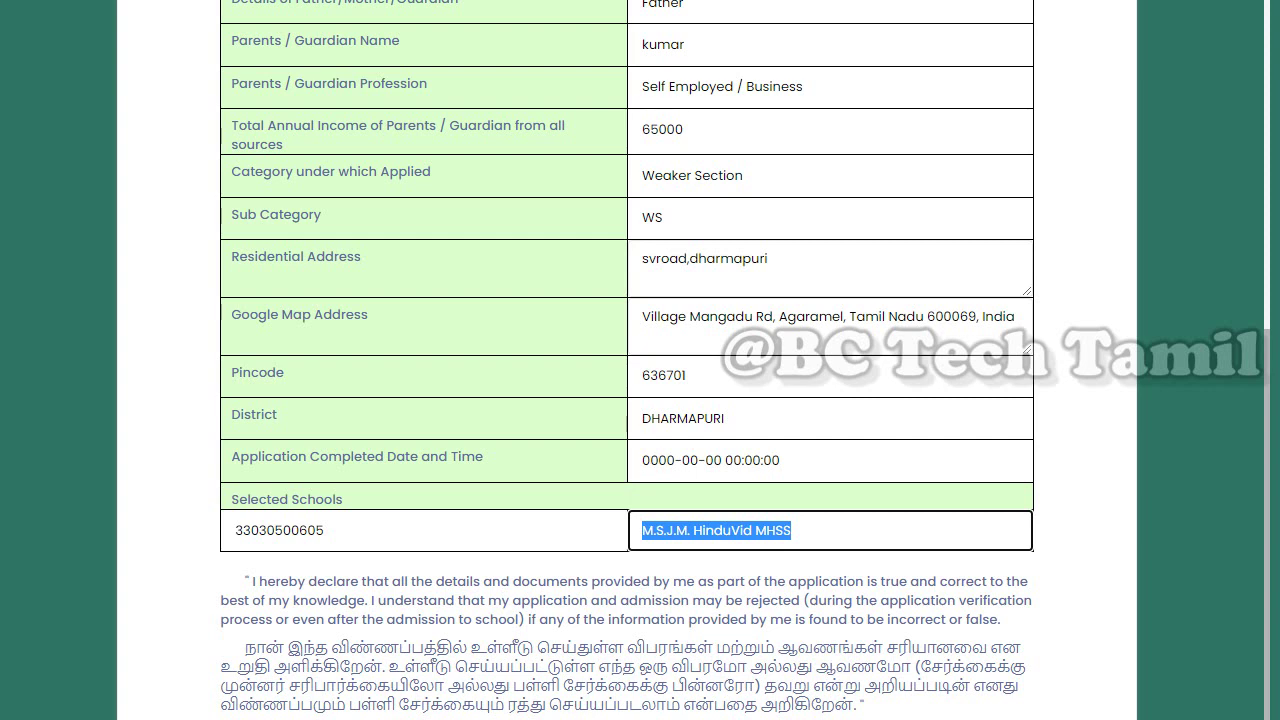
scroll(627, 360, up, 6)
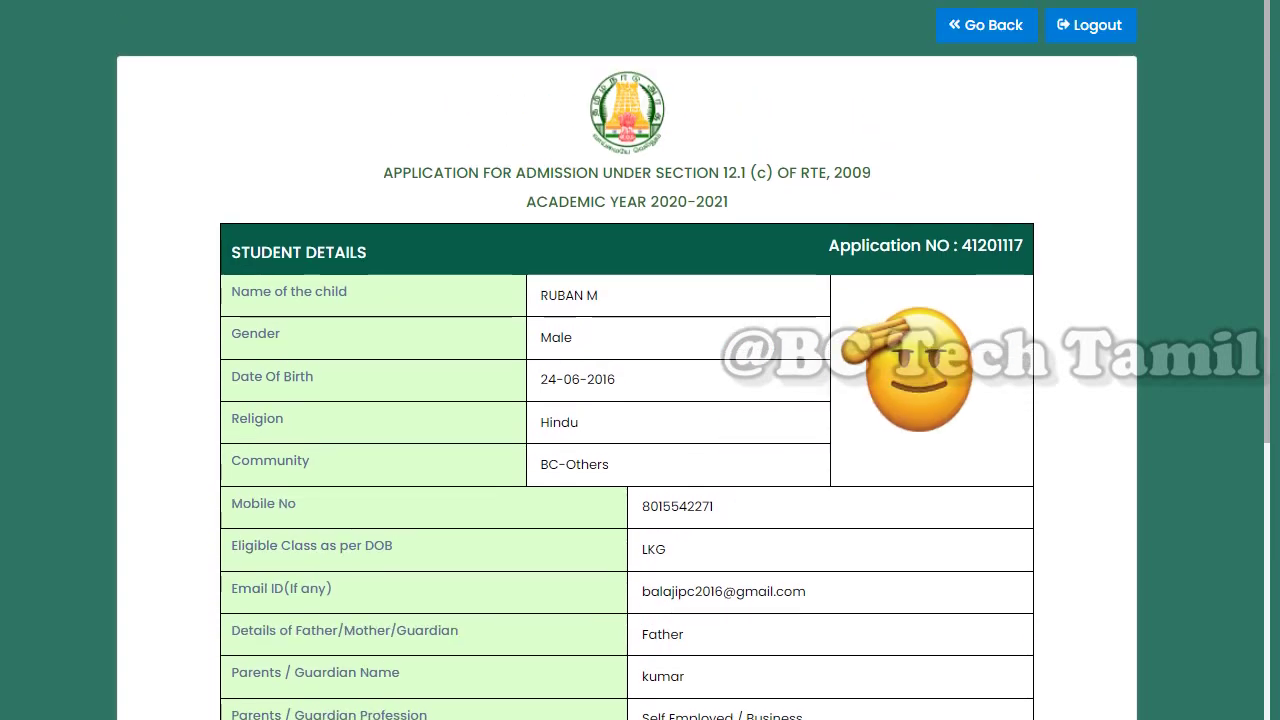
scroll(627, 360, down, 2)
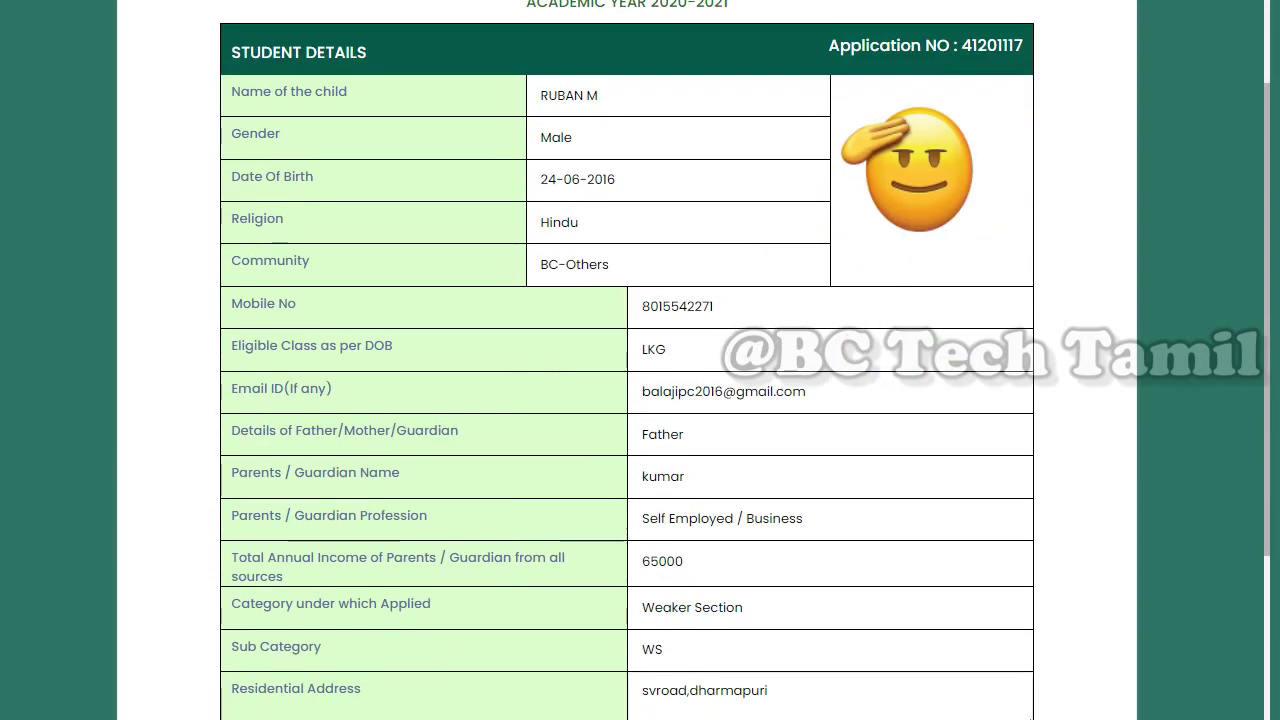
scroll(627, 360, down, 4)
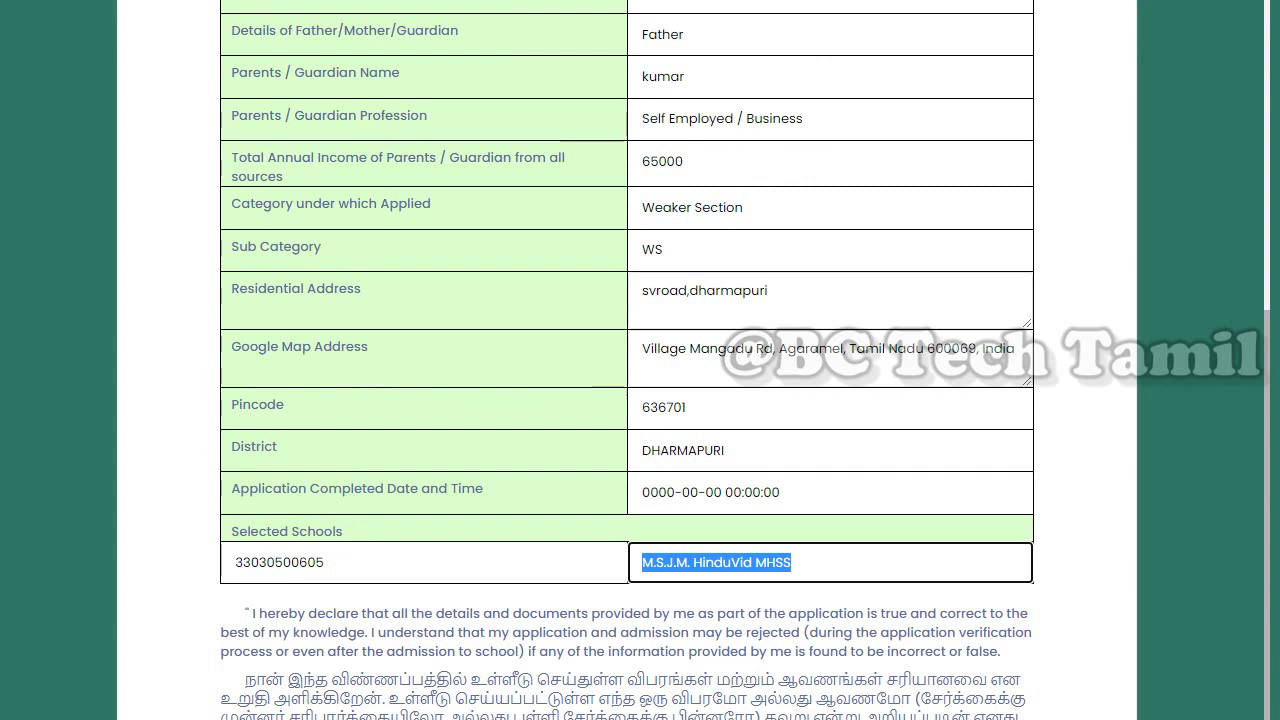
scroll(726, 505, down, 1)
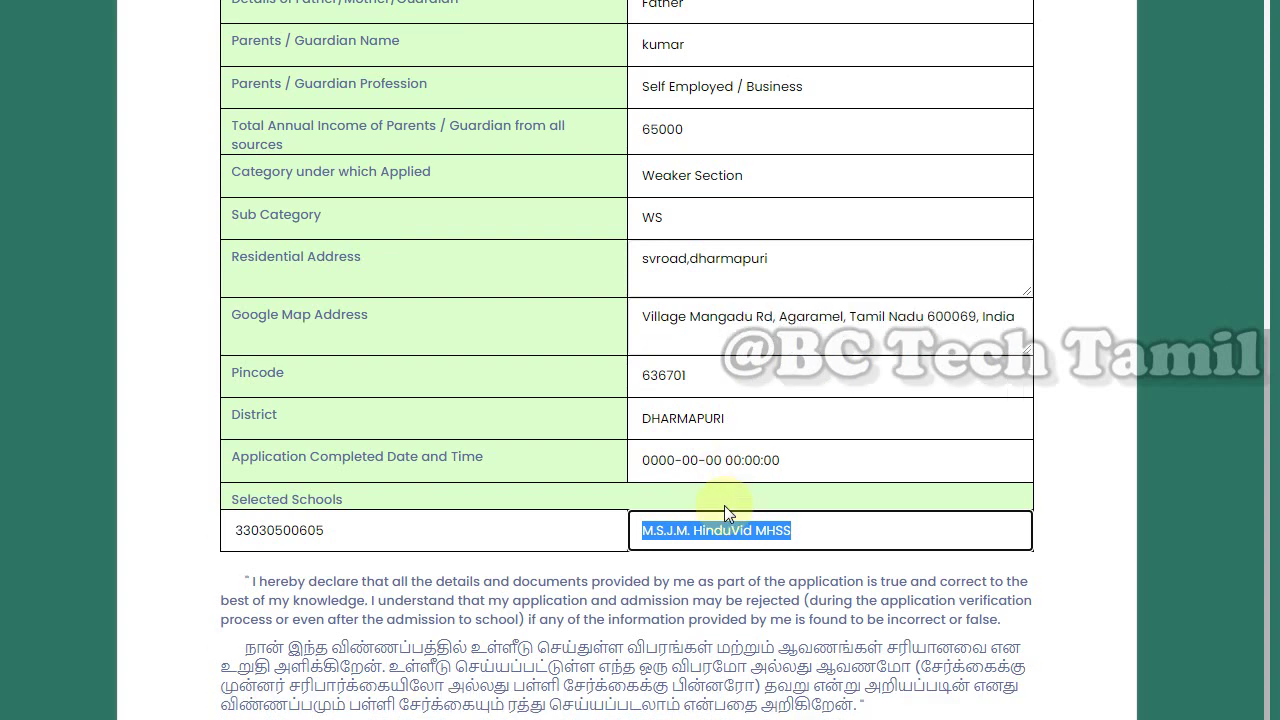